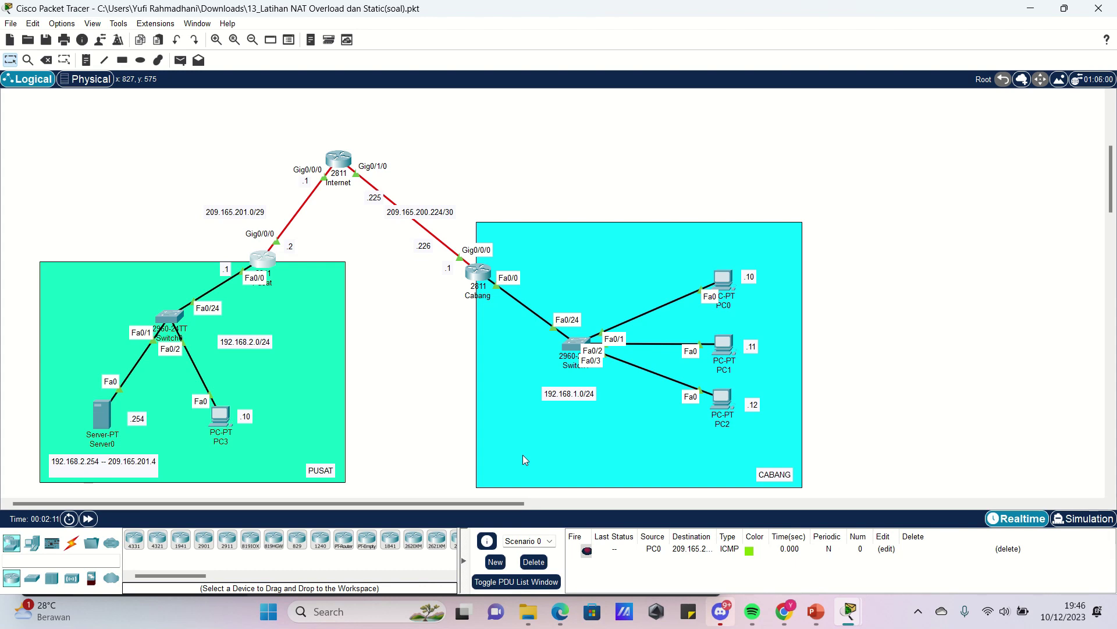
Step: Open the Pusat router's command line and enter global configuration mode
{"action": "left_click", "coordinate": [264, 260]}
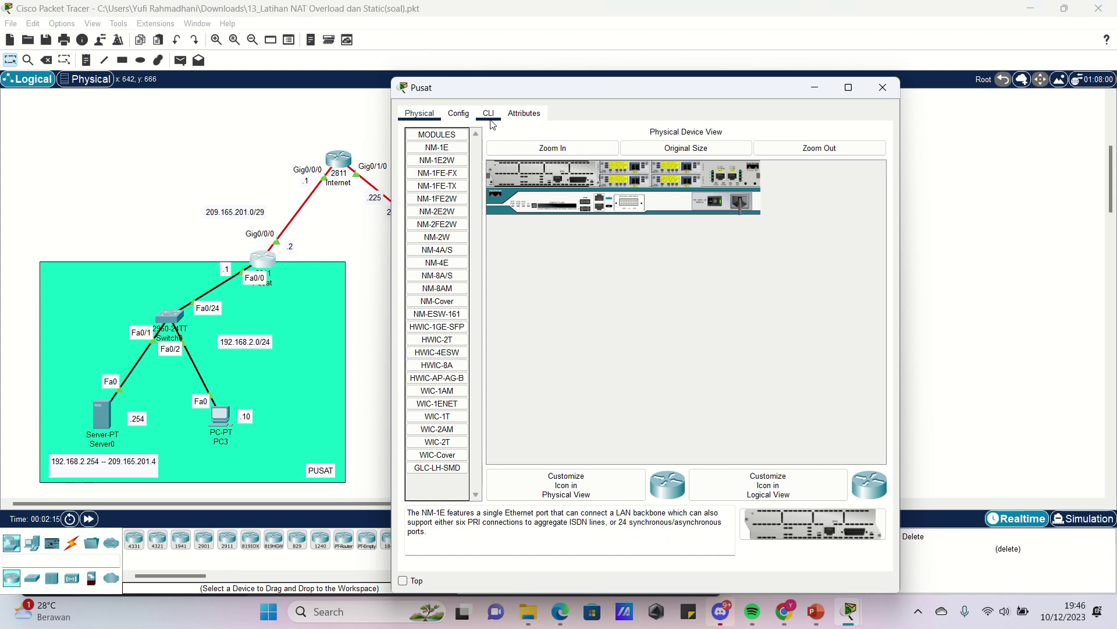
{"action": "left_click", "coordinate": [489, 115]}
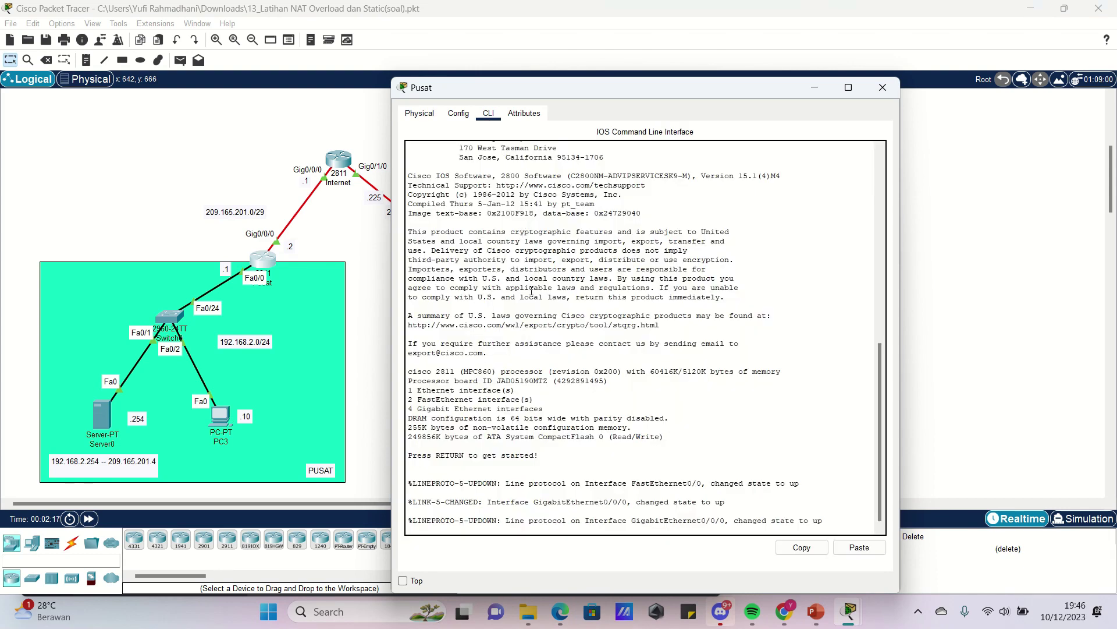
{"action": "key", "text": "Return"}
{"action": "key", "text": "Return"}
{"action": "type", "text": "e"}
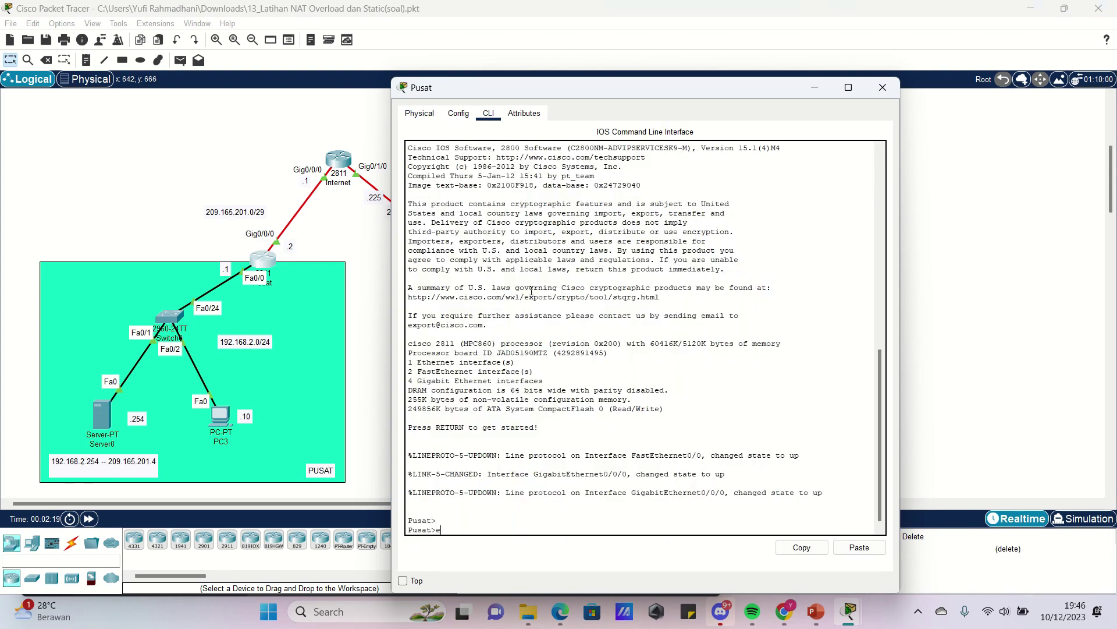
{"action": "type", "text": "na"}
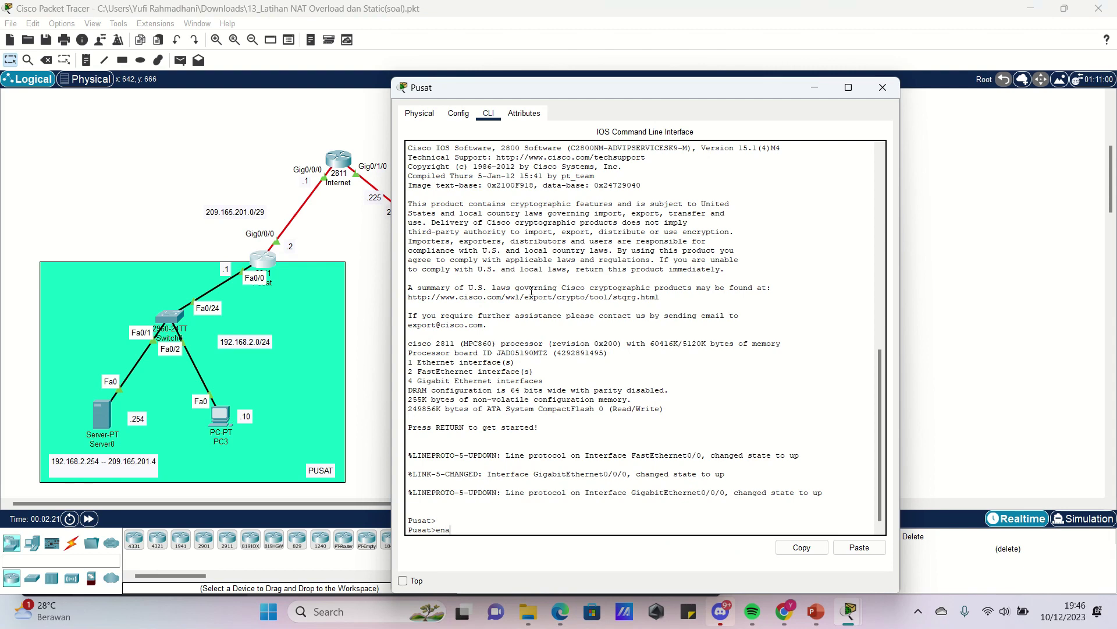
{"action": "key", "text": "Return"}
{"action": "type", "text": "conf "}
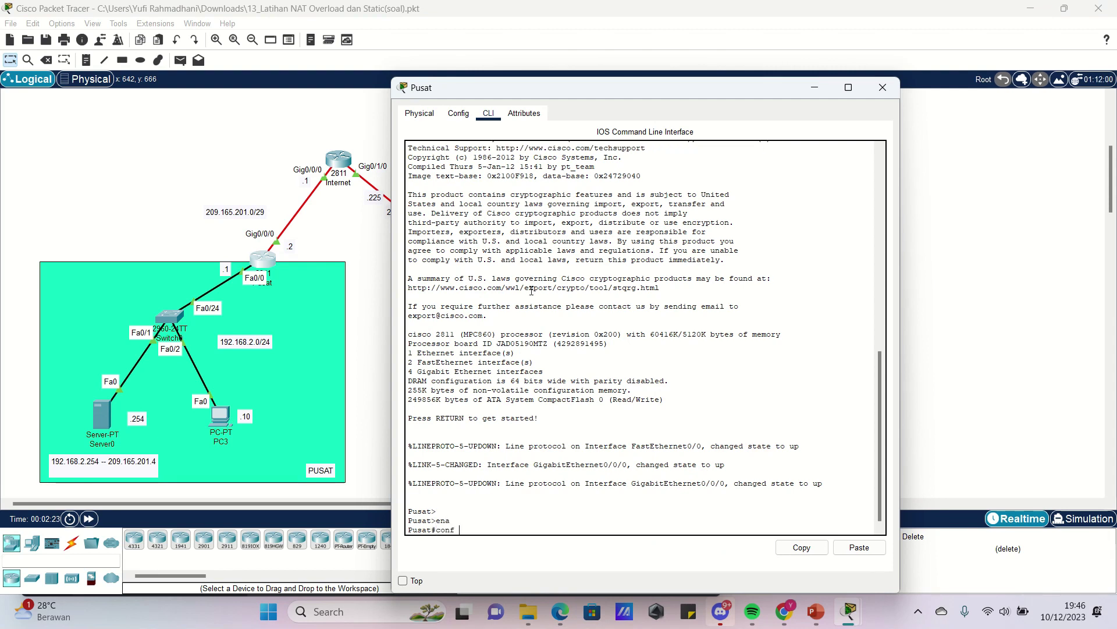
{"action": "type", "text": "t"}
{"action": "key", "text": "Return"}
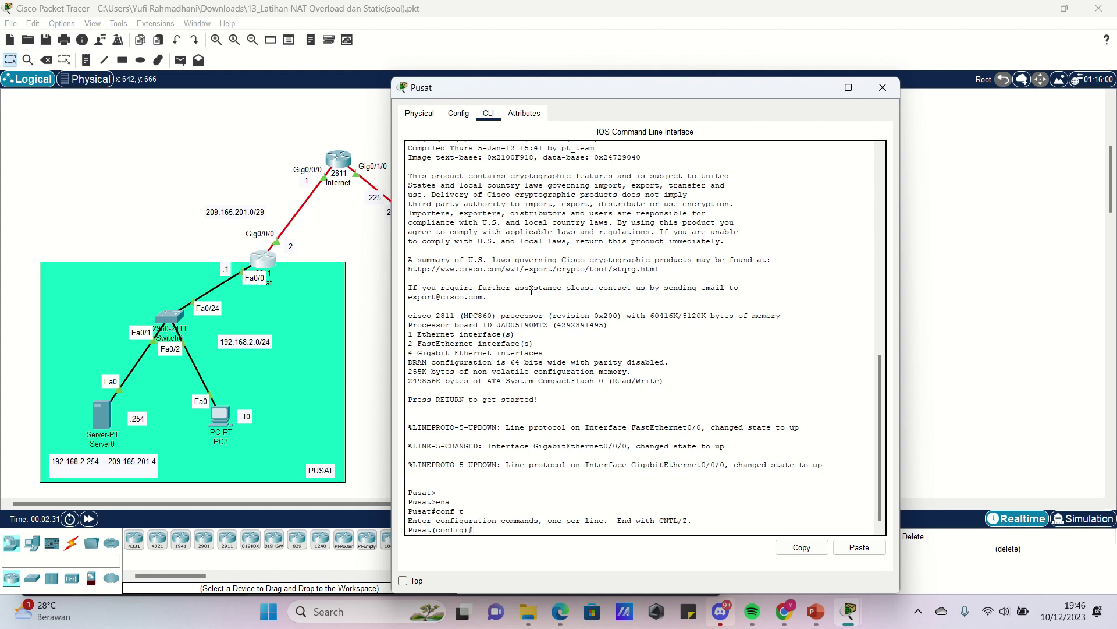
Step: Set interface fa0/0 on the Pusat router as NAT inside and return to global configuration
{"action": "type", "text": "int fa0/0"}
{"action": "key", "text": "Return"}
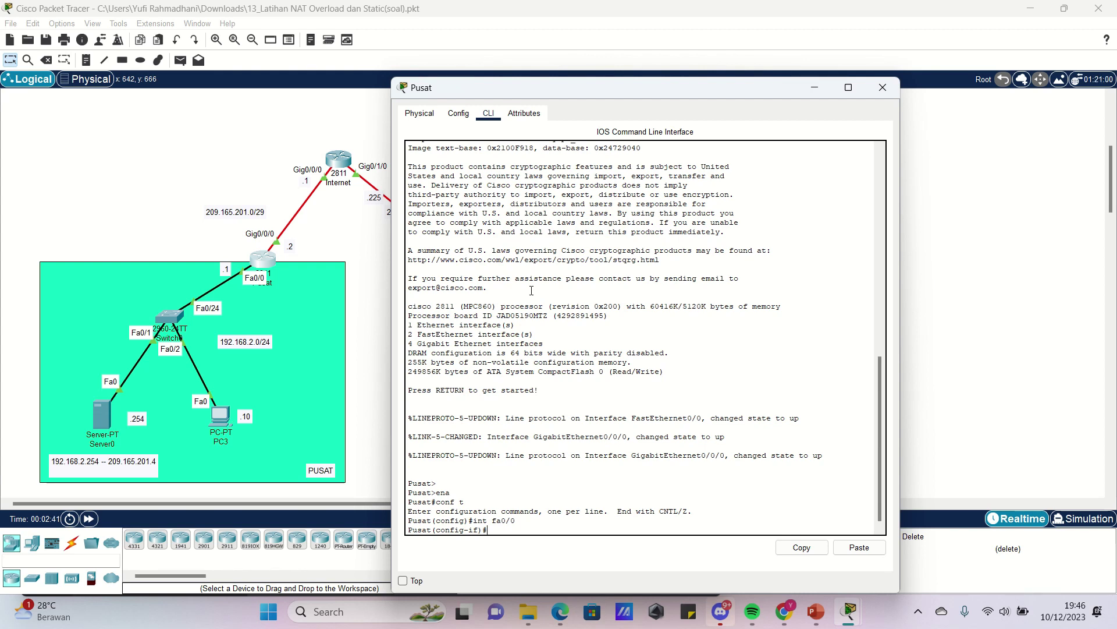
{"action": "type", "text": "ip nat ins"}
{"action": "key", "text": "Tab"}
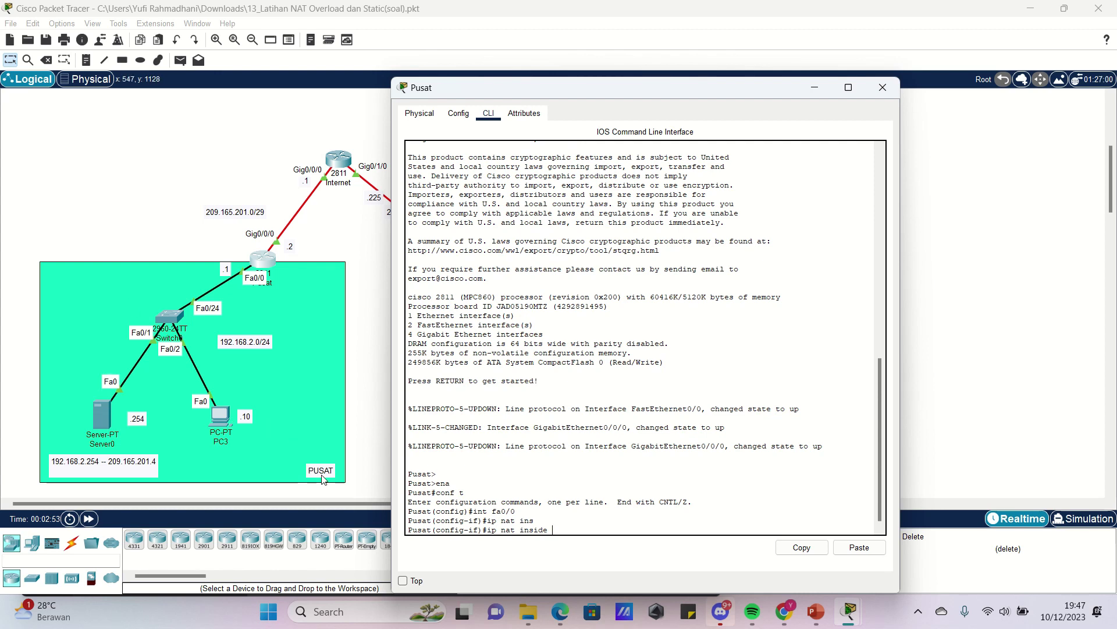
{"action": "key", "text": "Return"}
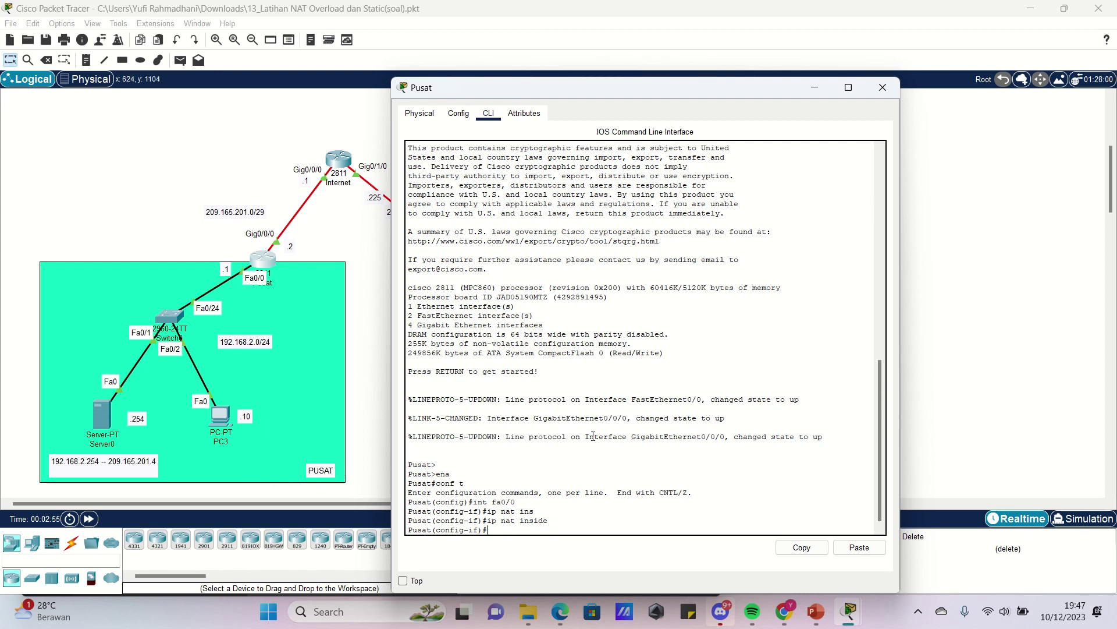
{"action": "type", "text": "ex"}
{"action": "key", "text": "Return"}
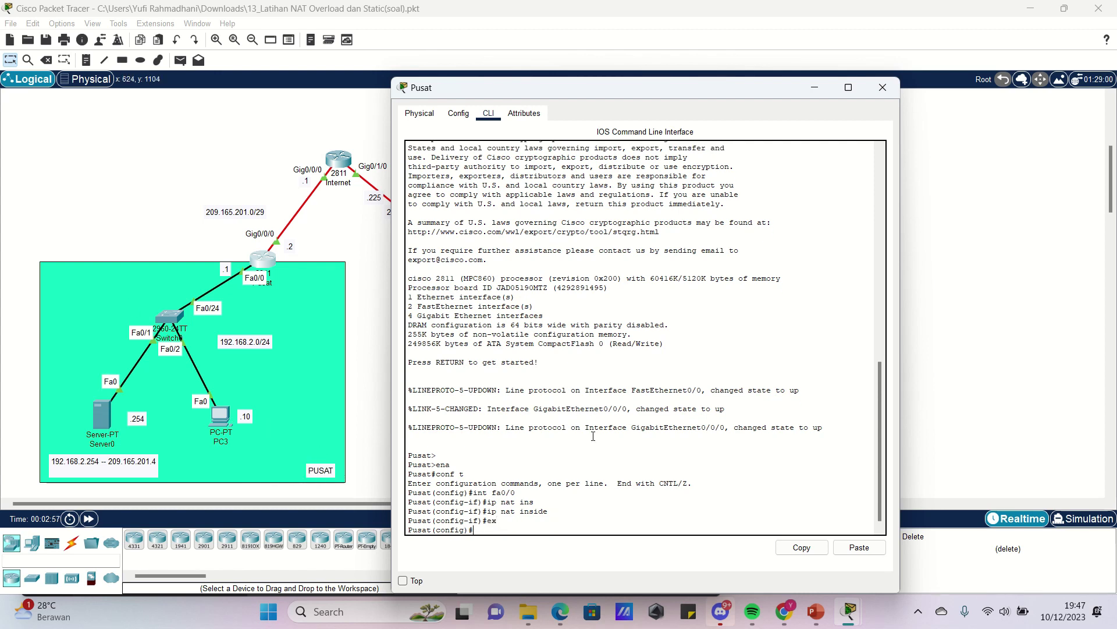
Step: Set interface gig0/0/0 on the Pusat router as NAT outside and return to global configuration
{"action": "type", "text": "int gig0/0/0"}
{"action": "key", "text": "Return"}
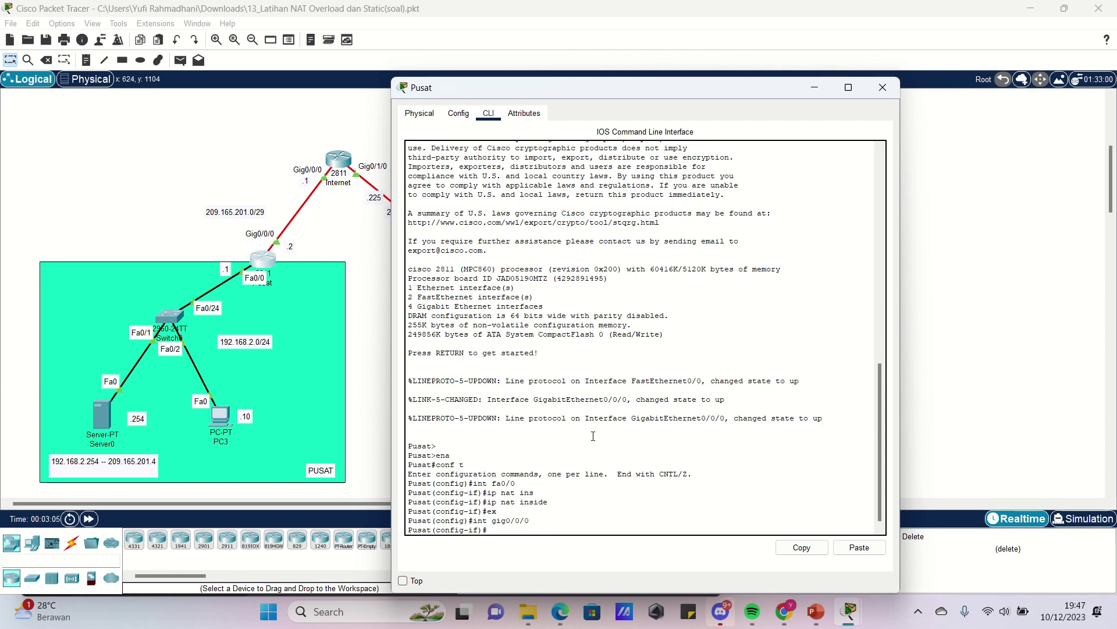
{"action": "type", "text": "ip nat outs"}
{"action": "key", "text": "Tab"}
{"action": "key", "text": "Return"}
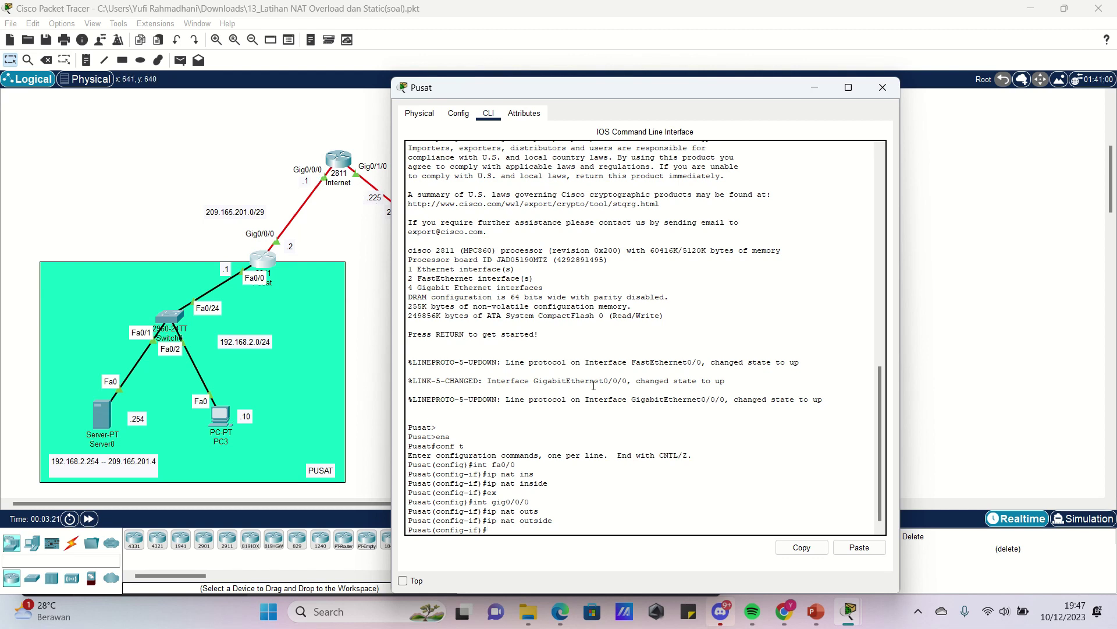
{"action": "type", "text": "x"}
{"action": "key", "text": "Return"}
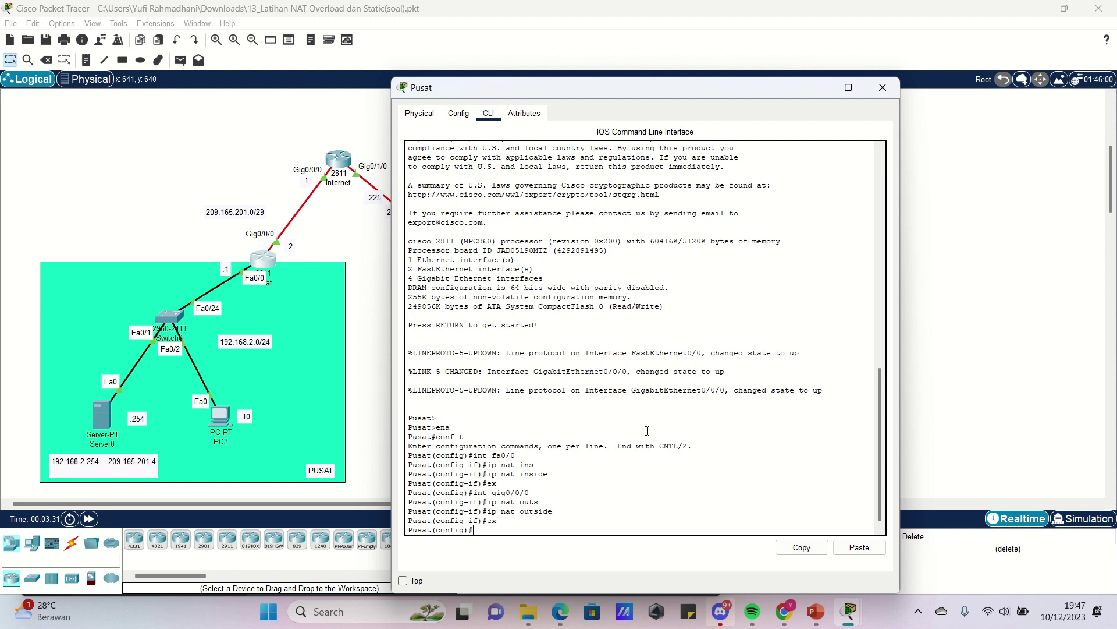
Step: Add a static inside source NAT mapping from 192.168.2.254 to 209.165.201.4 on the Pusat router and close its window
{"action": "type", "text": "ip nat ins"}
{"action": "key", "text": "Tab"}
{"action": "type", "text": "s"}
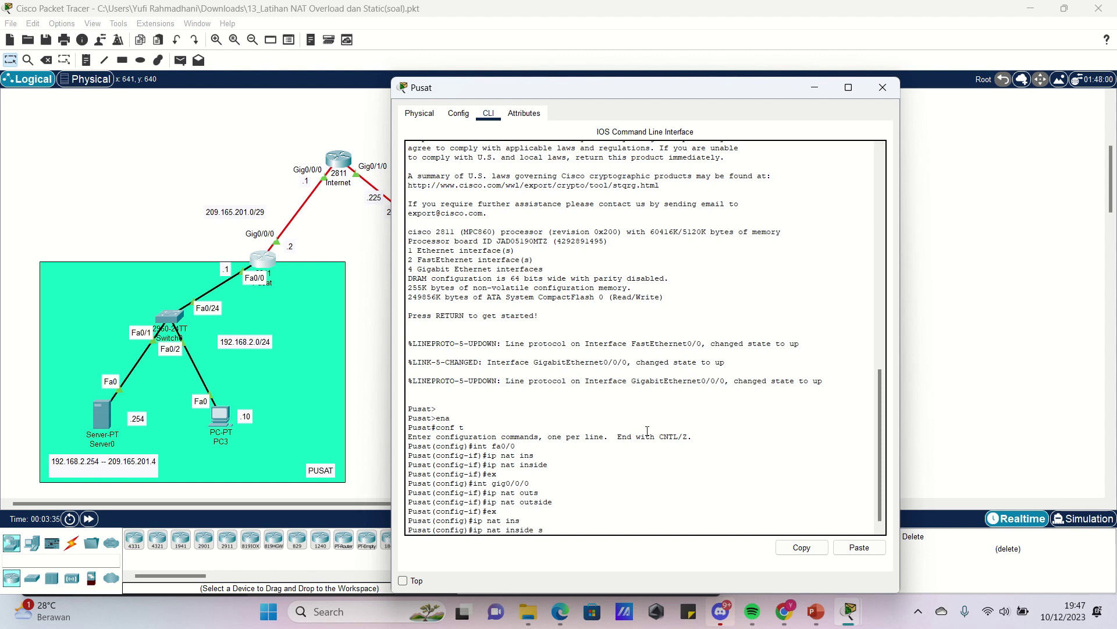
{"action": "type", "text": "ou"}
{"action": "key", "text": "Tab"}
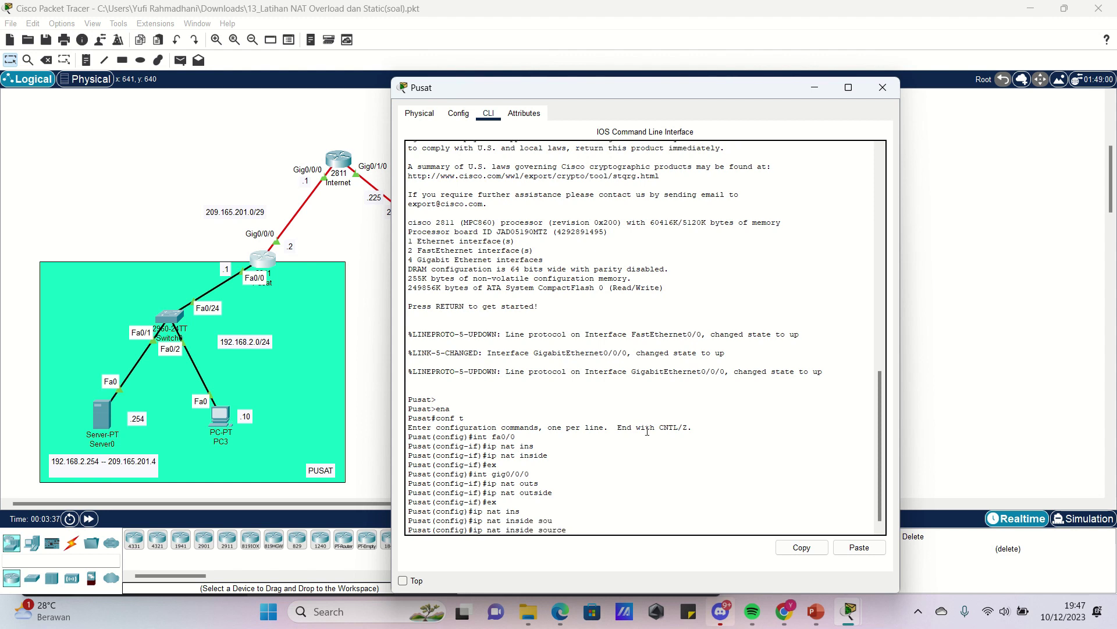
{"action": "type", "text": "stat"}
{"action": "key", "text": "Tab"}
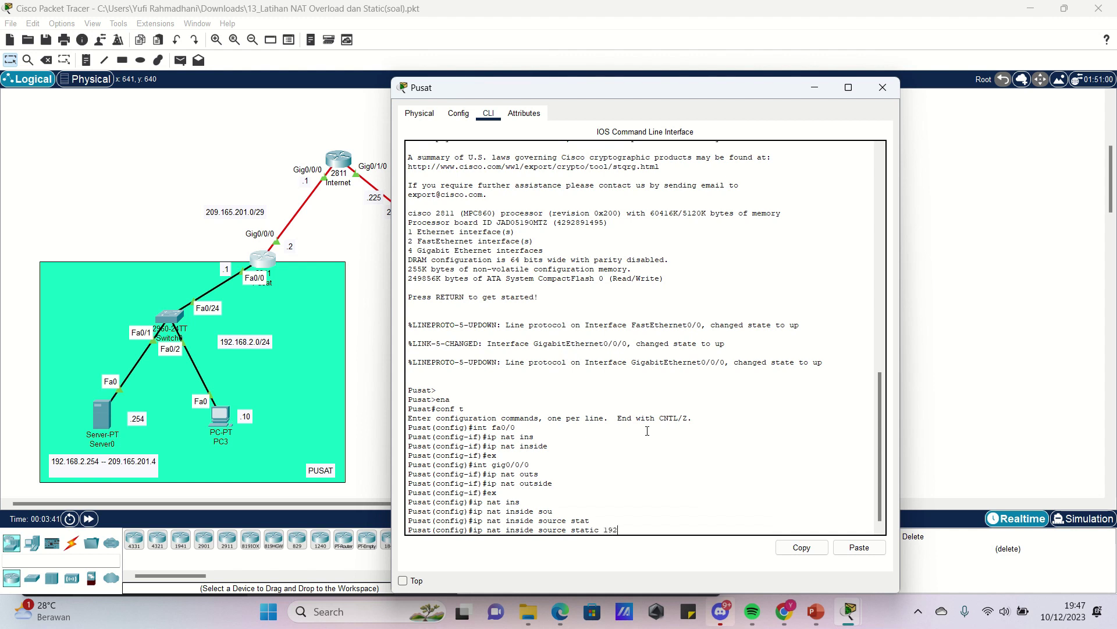
{"action": "type", "text": "192.168.2.254"}
{"action": "type", "text": "209.165.201.4"}
{"action": "key", "text": "Return"}
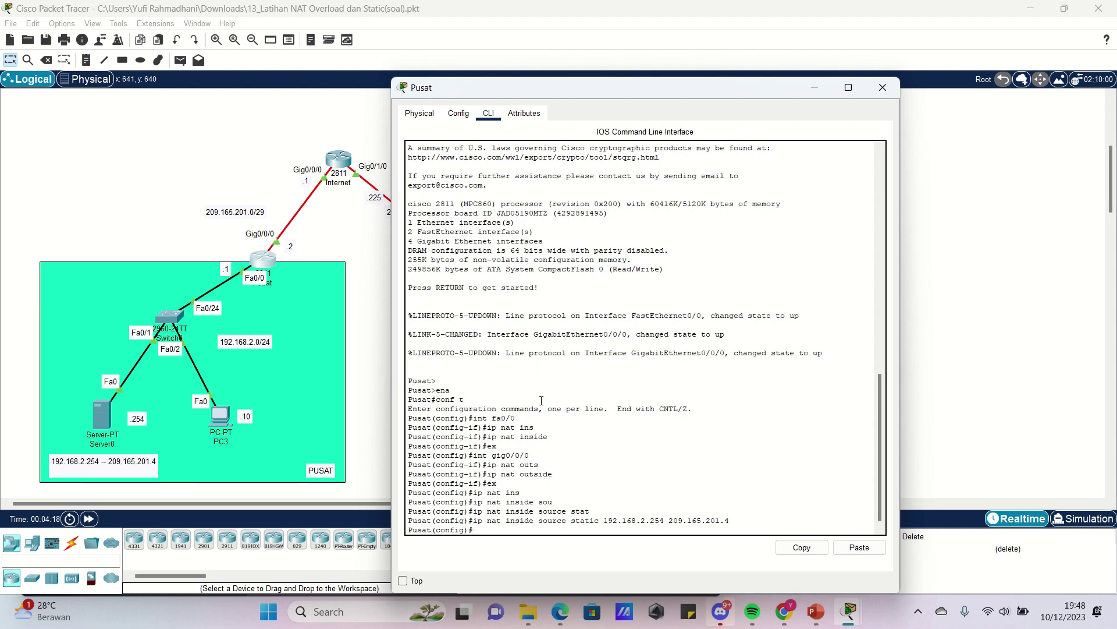
{"action": "left_click", "coordinate": [883, 87]}
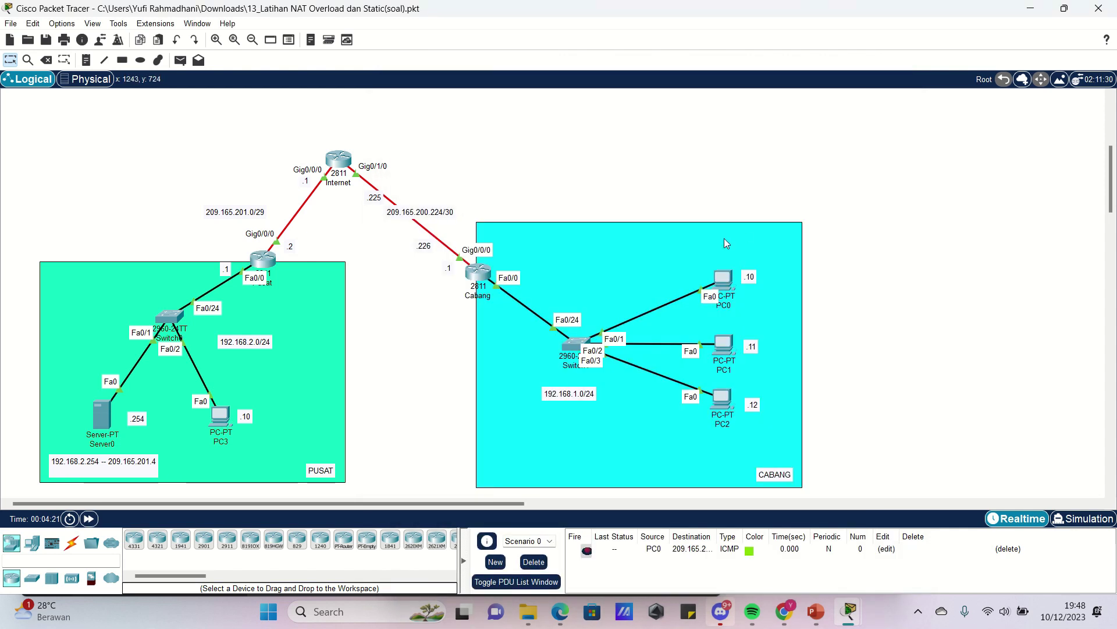
Step: Open the Cabang router's command line and enter global configuration mode
{"action": "left_click", "coordinate": [478, 274]}
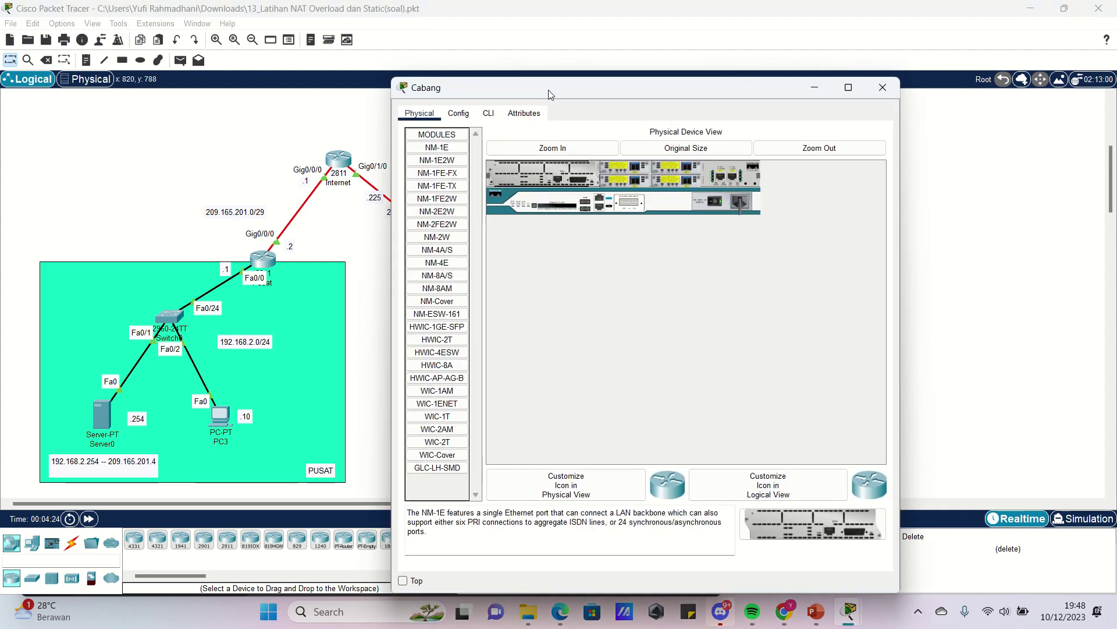
{"action": "left_click_drag", "start_coordinate": [548, 90], "coordinate": [602, 68]}
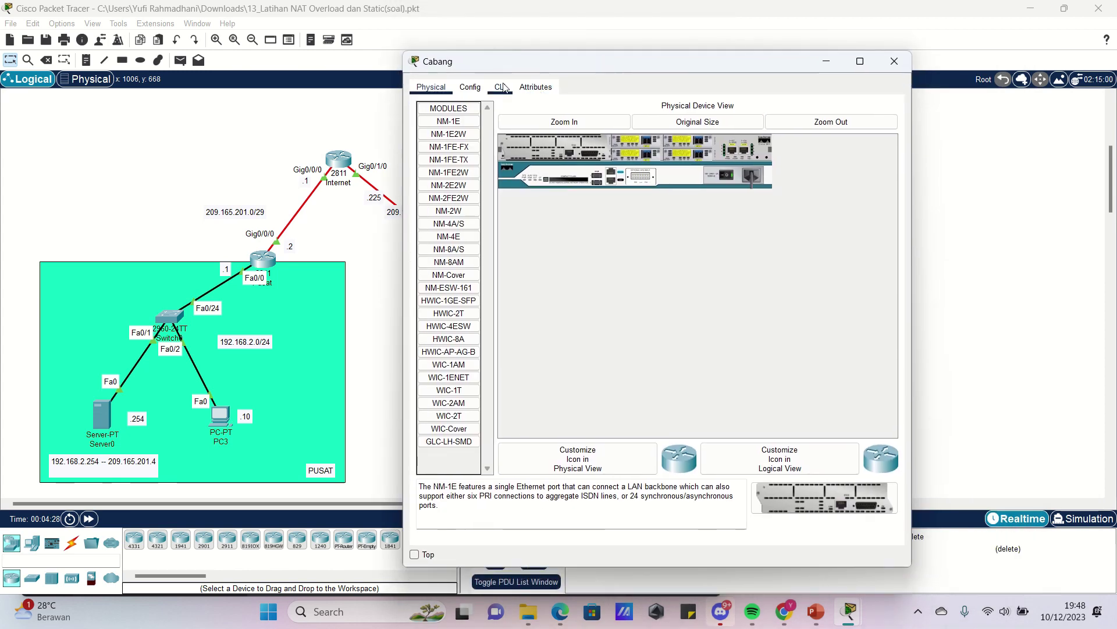
{"action": "left_click", "coordinate": [504, 87]}
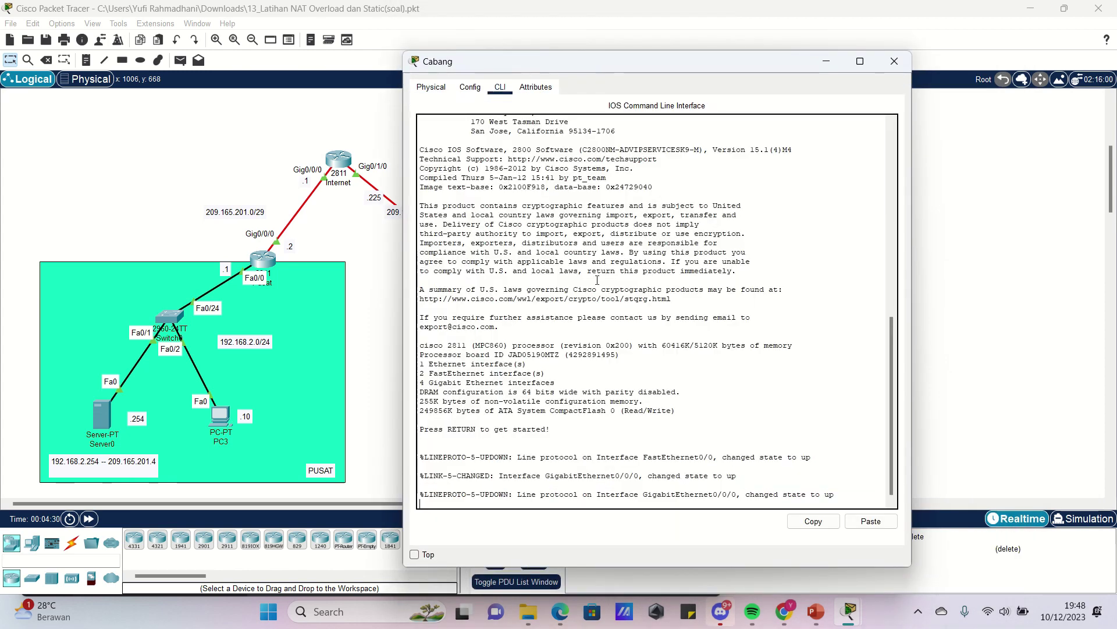
{"action": "key", "text": "Return"}
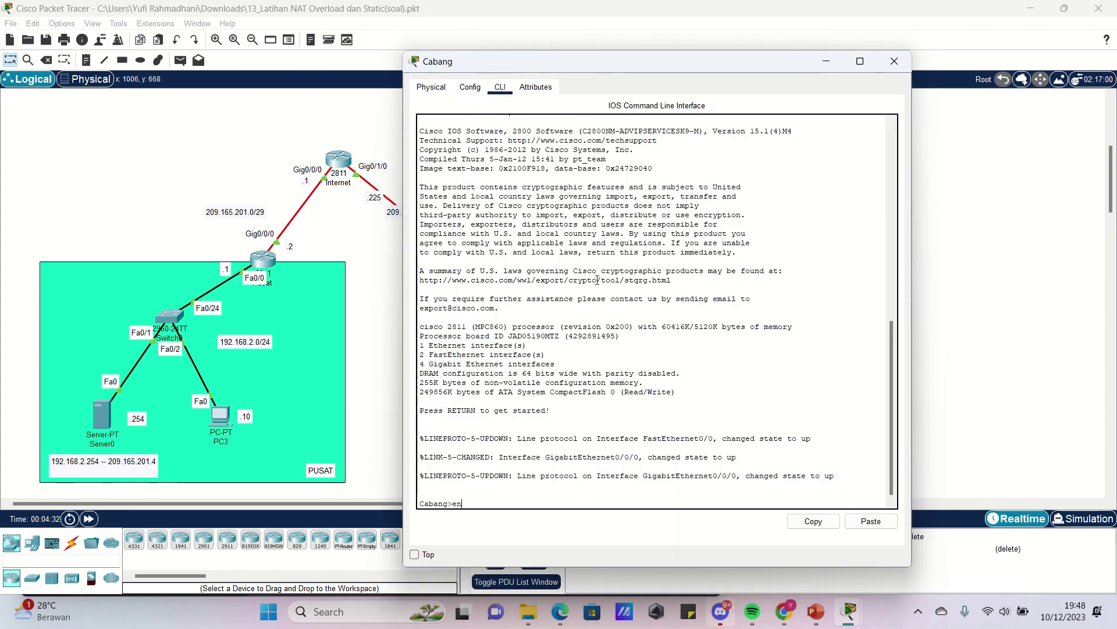
{"action": "key", "text": "Return"}
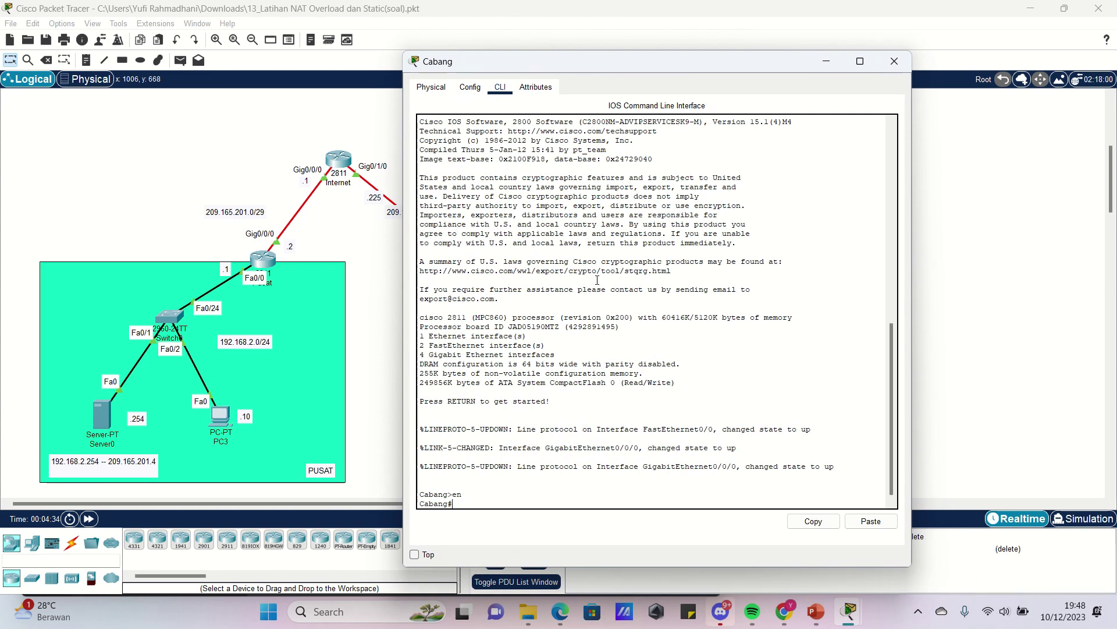
{"action": "type", "text": "conf t"}
{"action": "key", "text": "Return"}
{"action": "key", "text": "Return"}
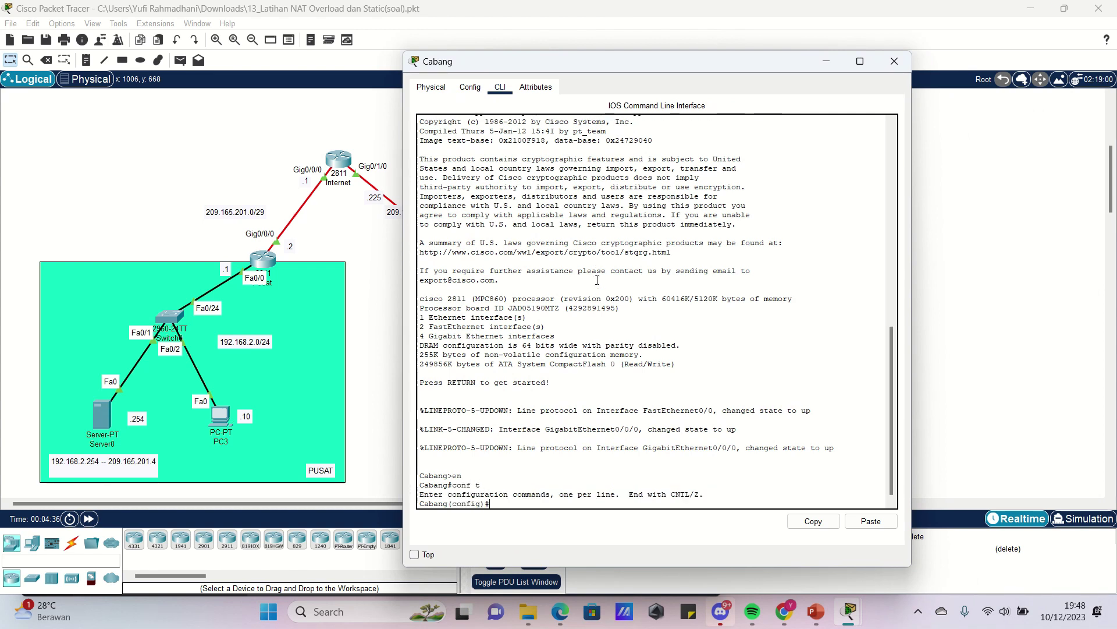
Step: Set interface fa0/0 on the Cabang router as NAT inside and return to global configuration
{"action": "type", "text": "int"}
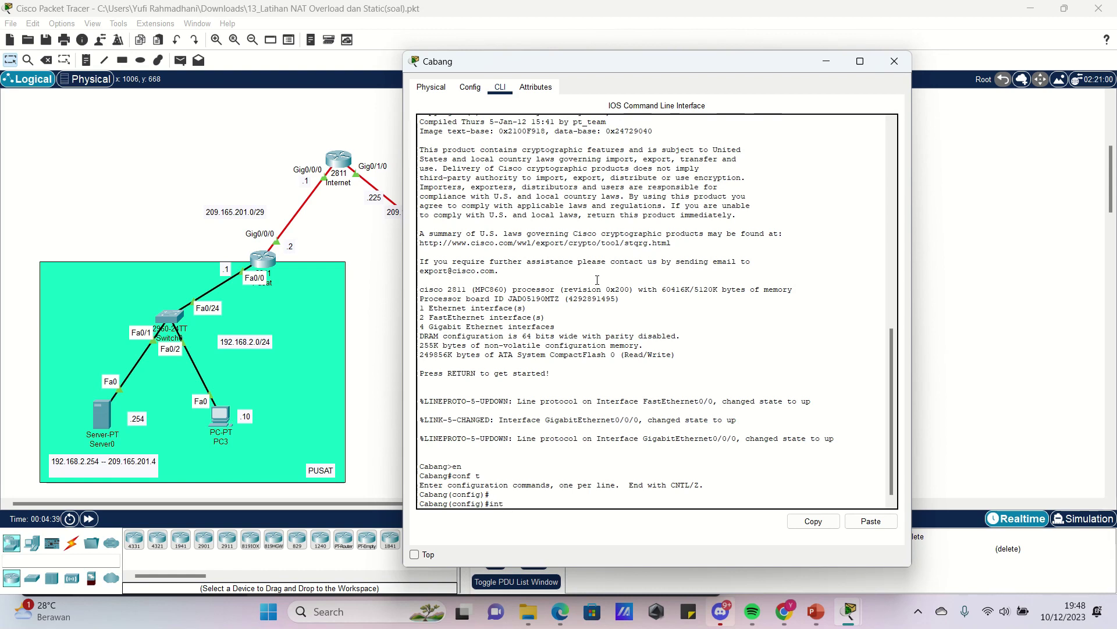
{"action": "type", "text": " fa0/0"}
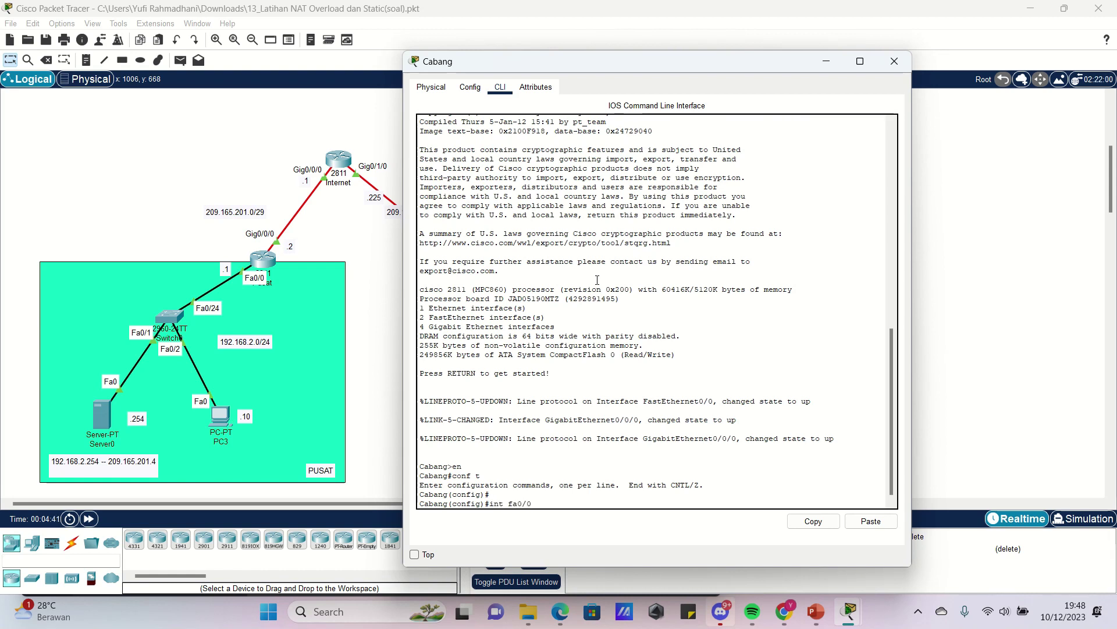
{"action": "key", "text": "Return"}
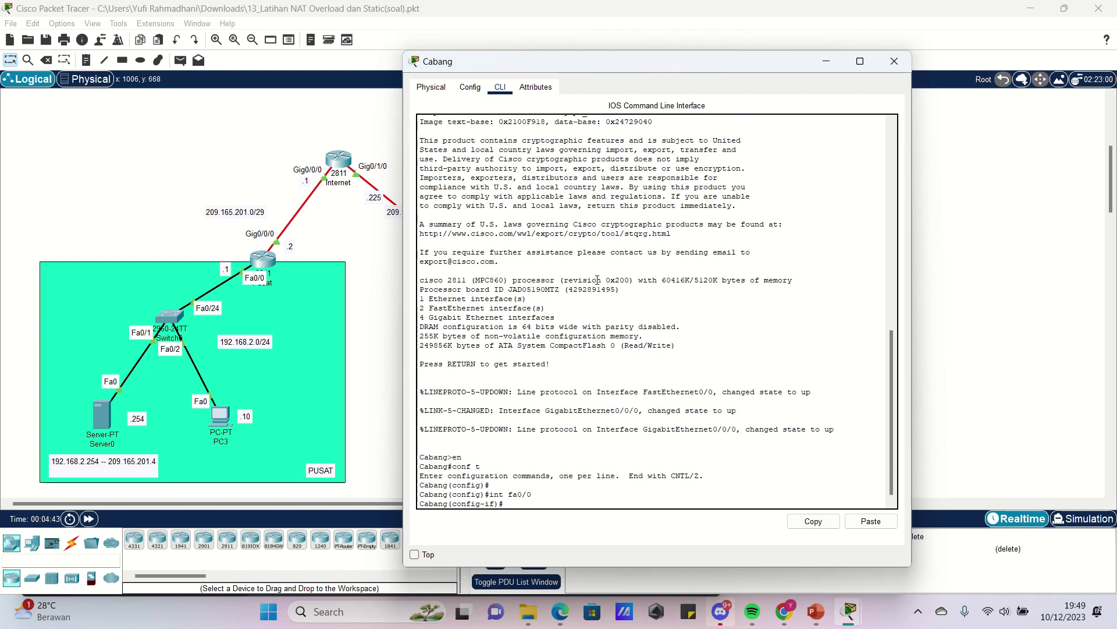
{"action": "type", "text": "ip nat ins"}
{"action": "key", "text": "Tab"}
{"action": "key", "text": "Return"}
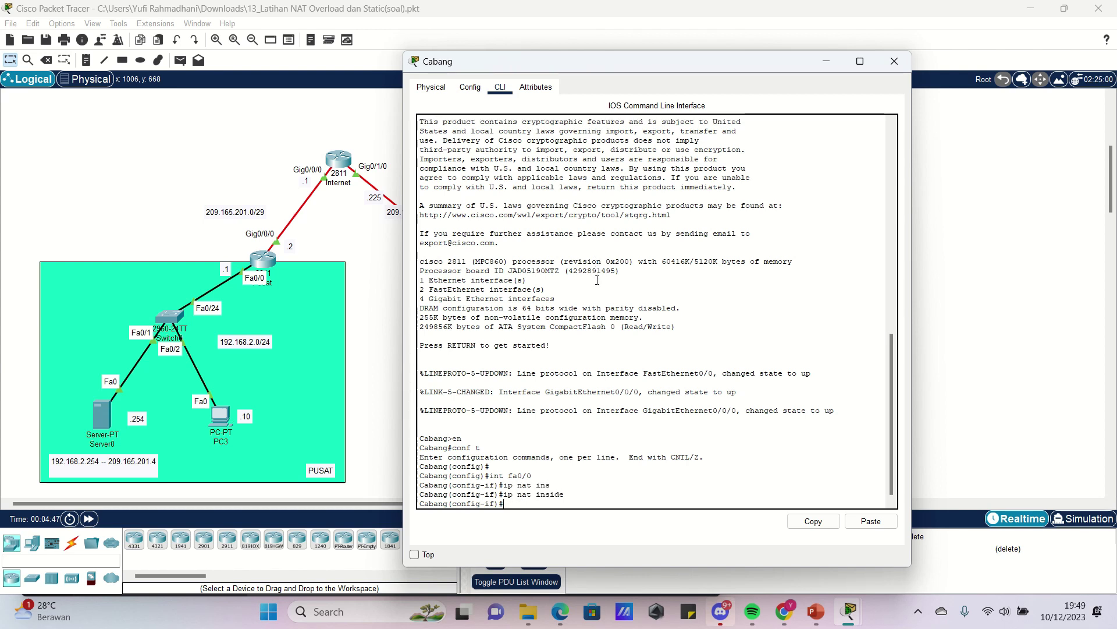
{"action": "type", "text": "ex"}
{"action": "key", "text": "Return"}
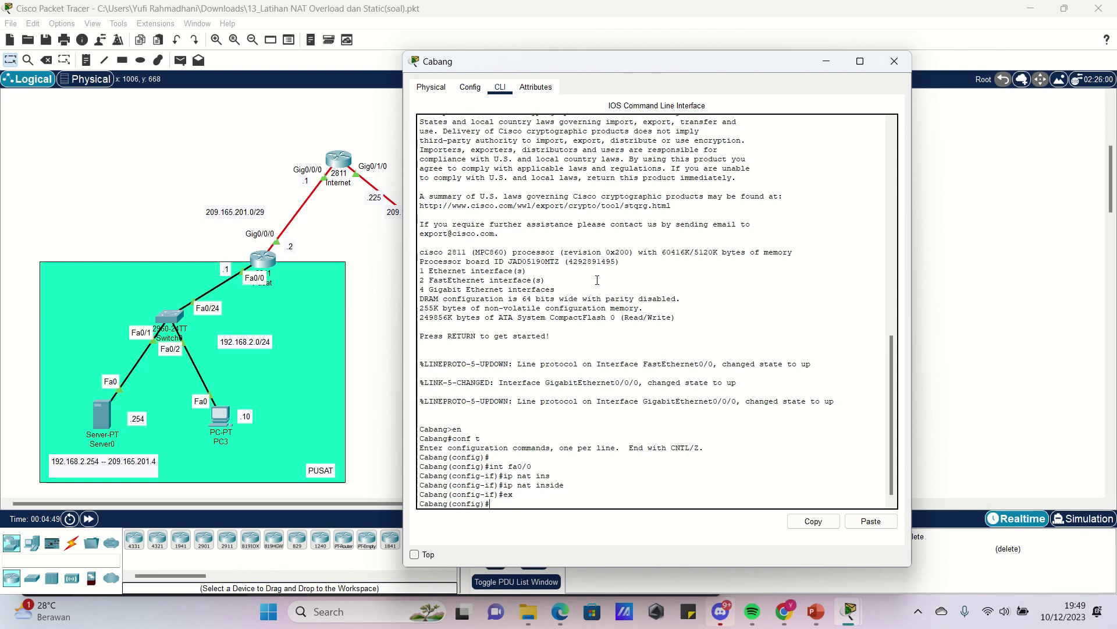
Step: Set interface gig0/0/0 on the Cabang router as NAT outside and return to global configuration
{"action": "type", "text": "int "}
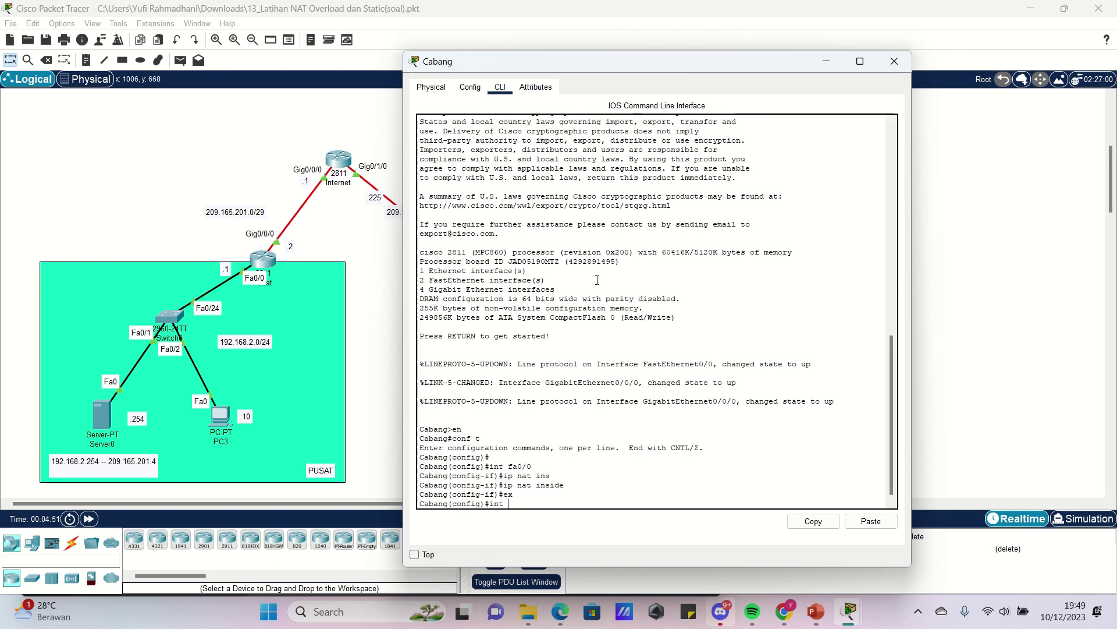
{"action": "type", "text": "gig0/0/0"}
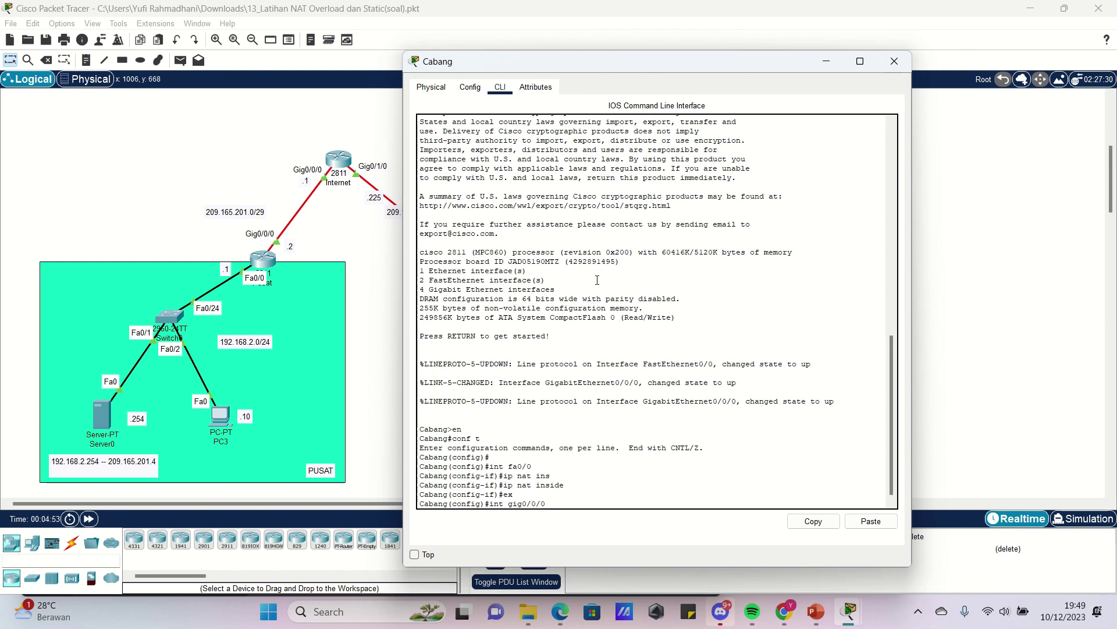
{"action": "key", "text": "Return"}
{"action": "type", "text": "ip nat ou"}
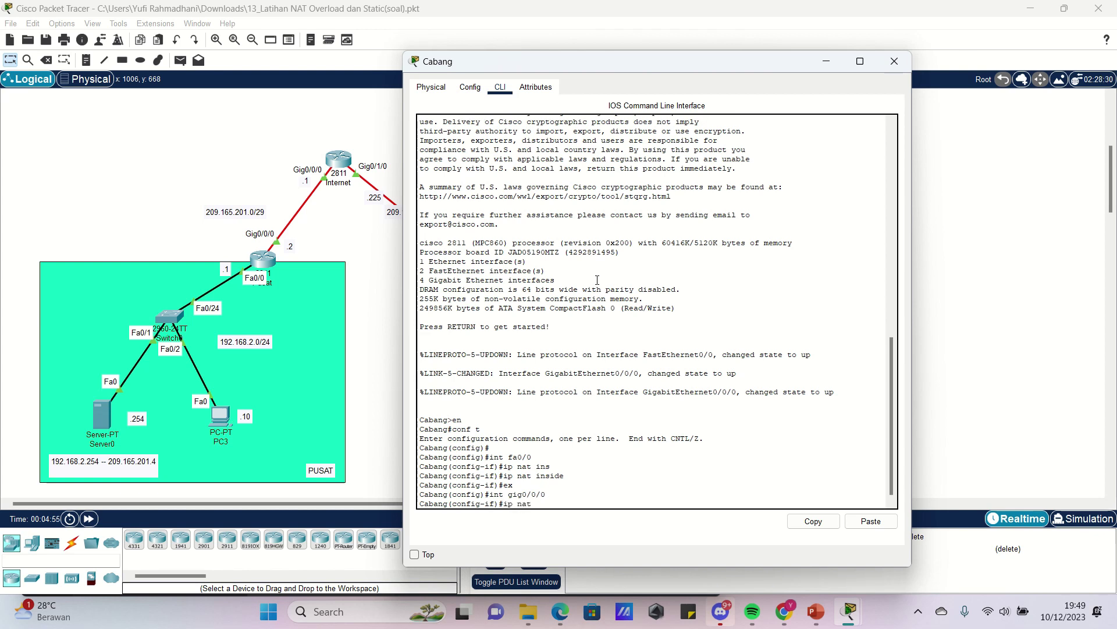
{"action": "key", "text": "Tab"}
{"action": "key", "text": "Return"}
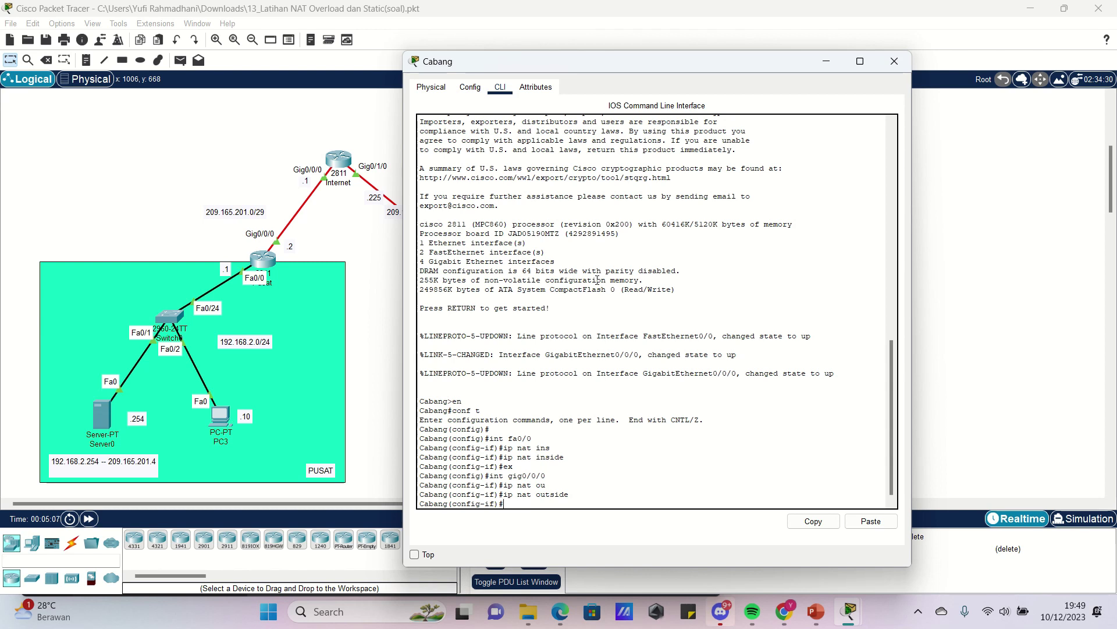
{"action": "key", "text": "Return"}
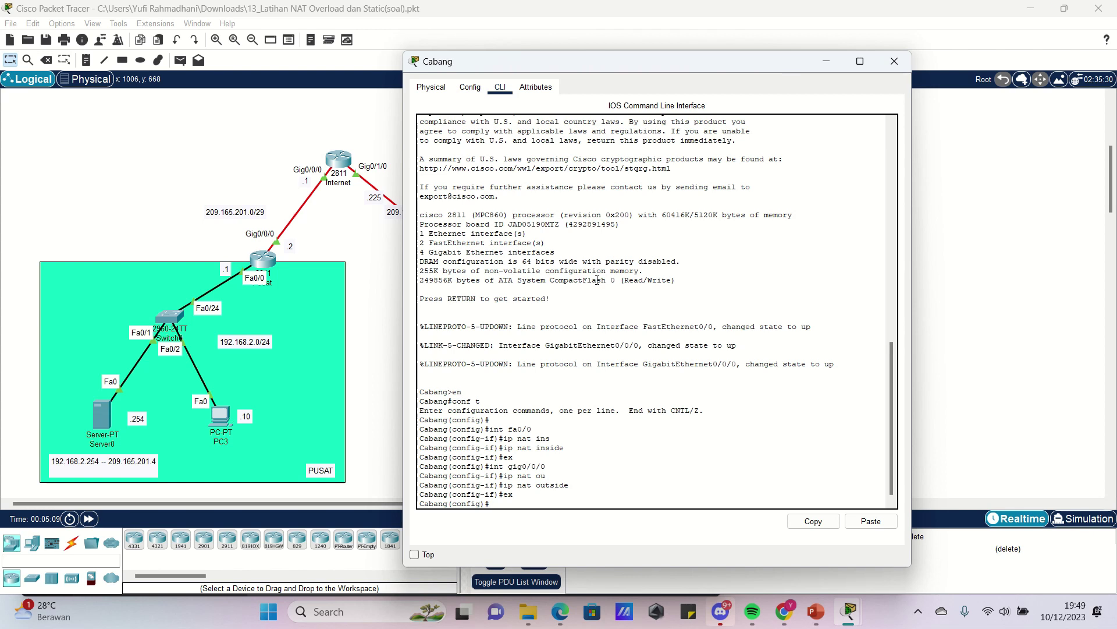
Step: Configure NAT overload on the Cabang router with inside source list 1 on interface gigabitEthernet 0/0/0
{"action": "type", "text": "ip nat ins"}
{"action": "key", "text": "Tab"}
{"action": "type", "text": "so"}
{"action": "key", "text": "Tab"}
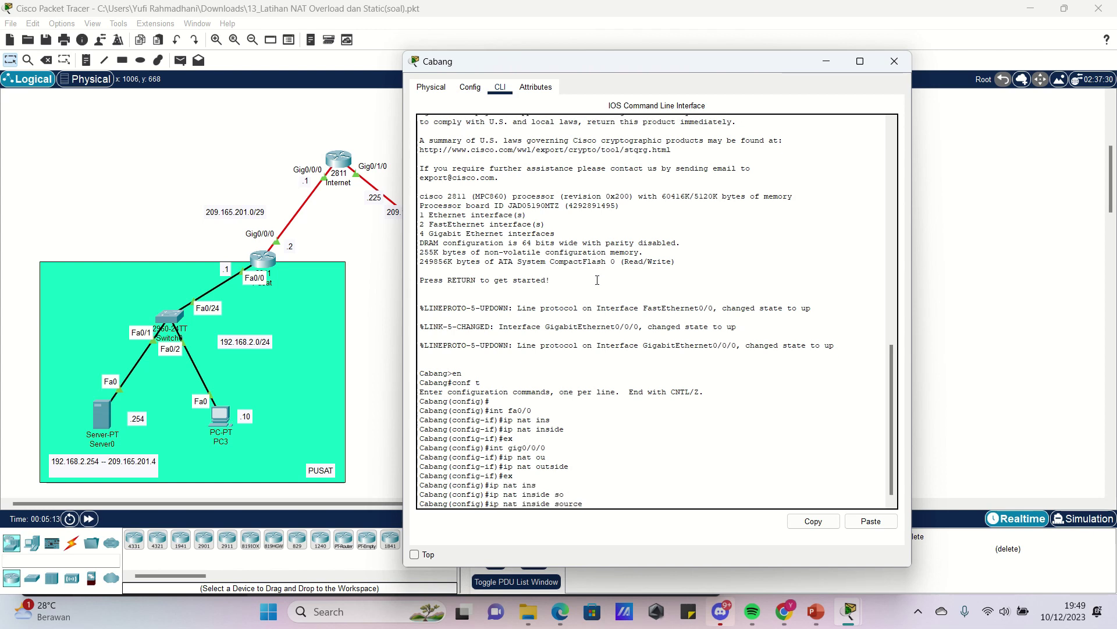
{"action": "type", "text": "li"}
{"action": "key", "text": "Tab"}
{"action": "type", "text": "1"}
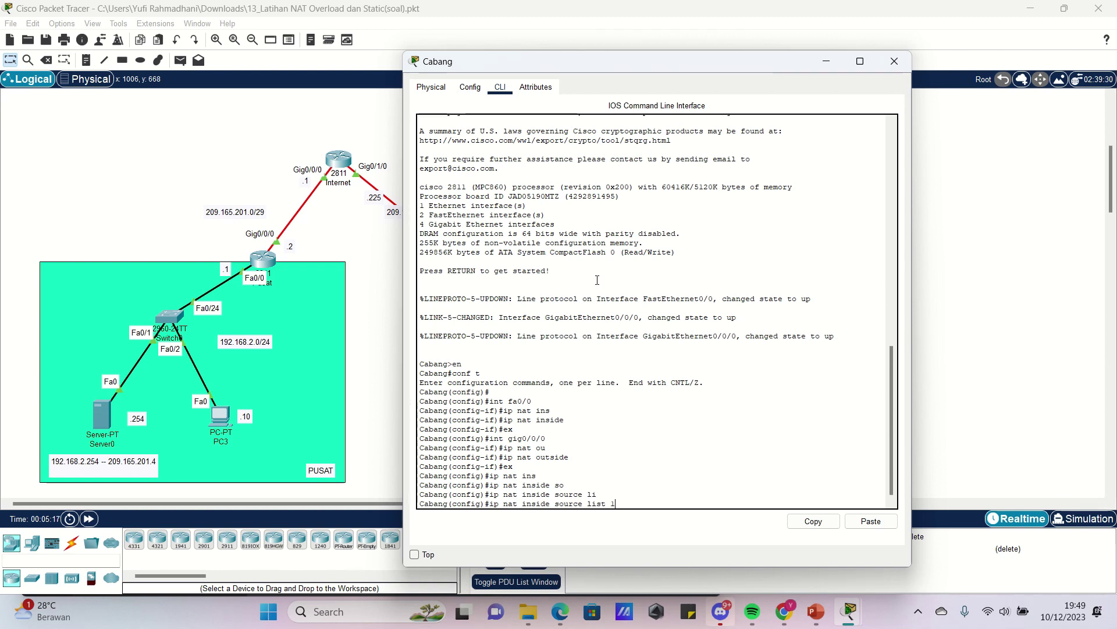
{"action": "type", "text": "int"}
{"action": "key", "text": "Tab"}
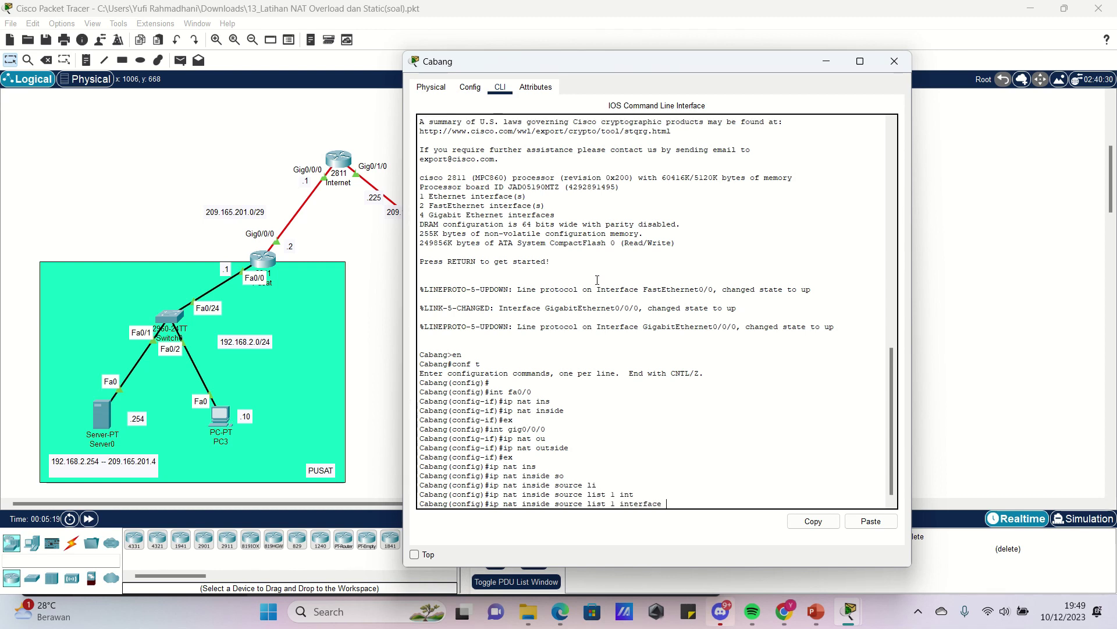
{"action": "type", "text": "gig"}
{"action": "key", "text": "Tab"}
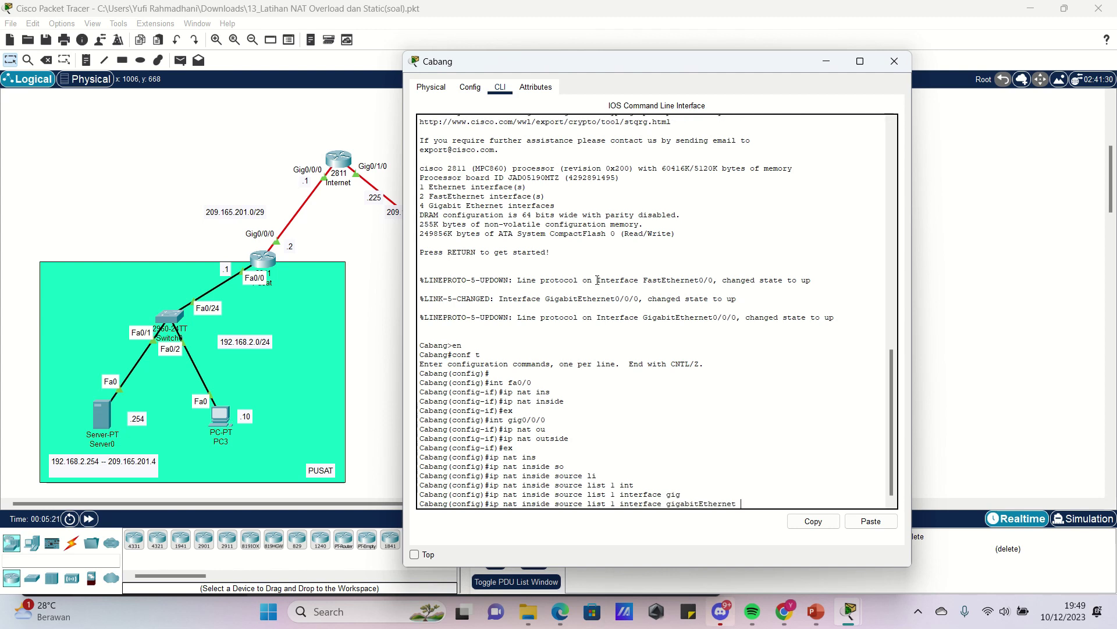
{"action": "type", "text": "0/0/0"}
{"action": "type", "text": " over"}
{"action": "key", "text": "Tab"}
{"action": "key", "text": "Return"}
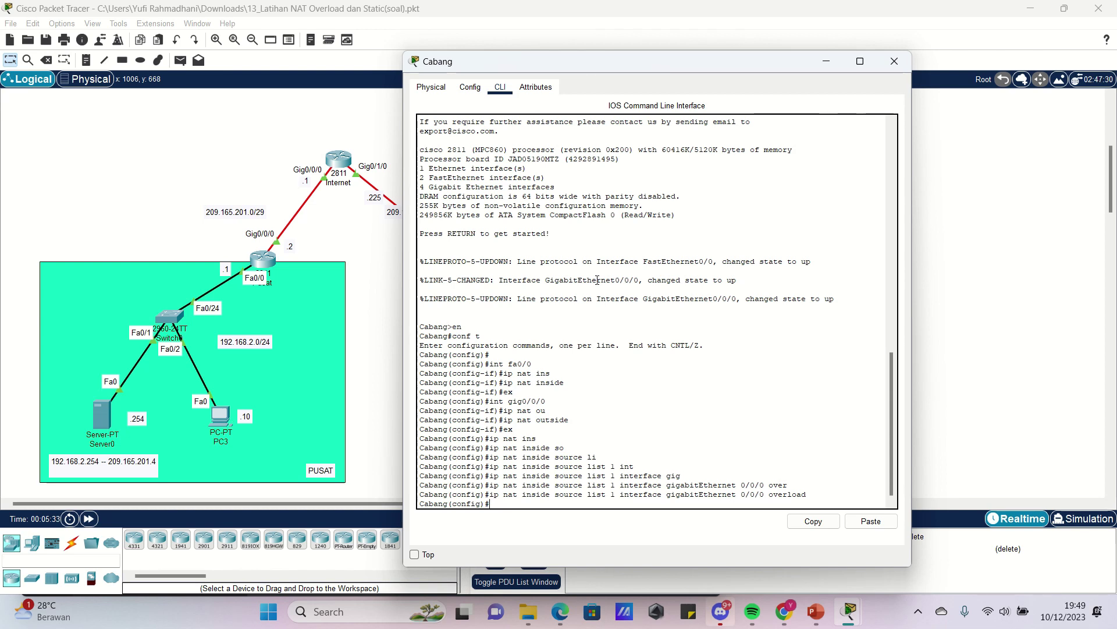
Step: Create access-list 1 on the Cabang router permitting 192.168.1.0 with wildcard mask 0.0.0.255
{"action": "type", "text": "cc"}
{"action": "key", "text": "Tab"}
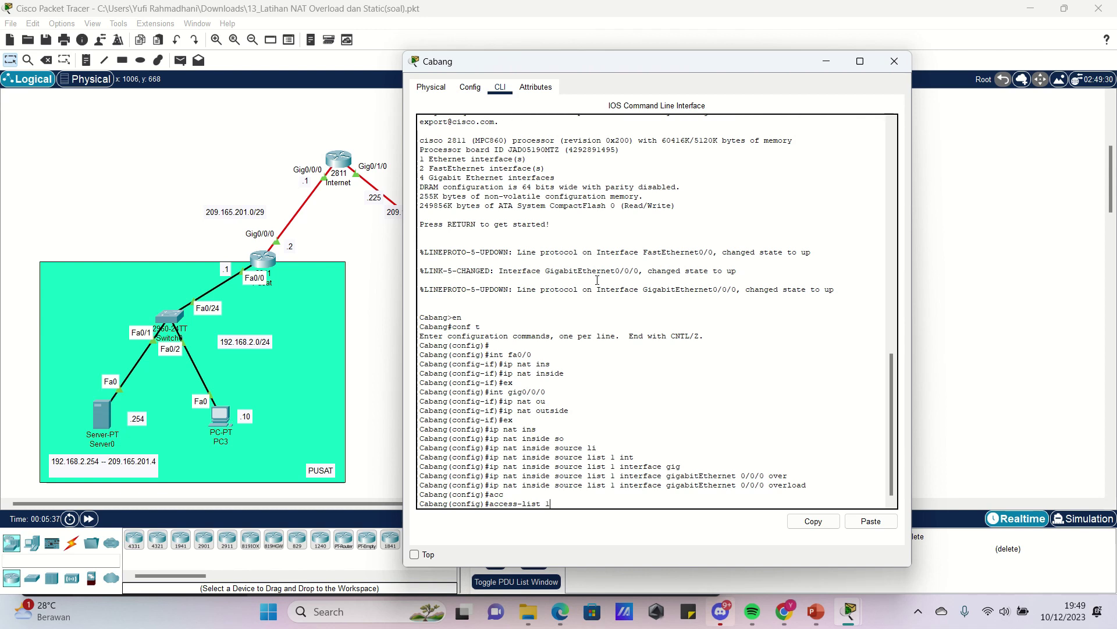
{"action": "type", "text": "1 pert"}
{"action": "key", "text": "Tab"}
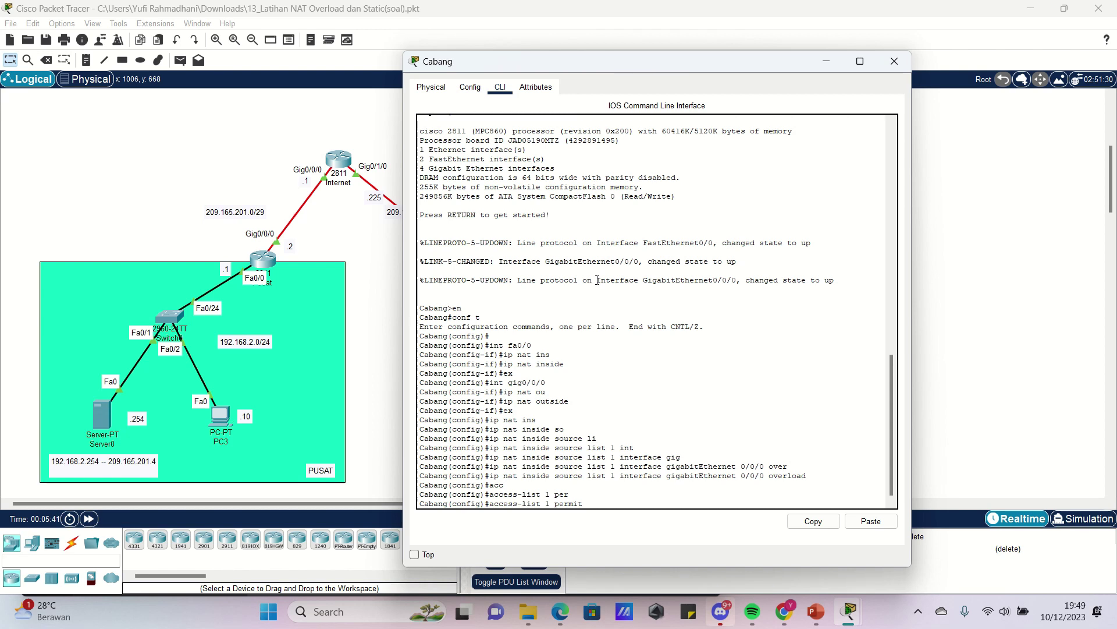
{"action": "type", "text": "192.168.1.0"}
{"action": "left_click_drag", "start_coordinate": [554, 68], "coordinate": [707, 47]}
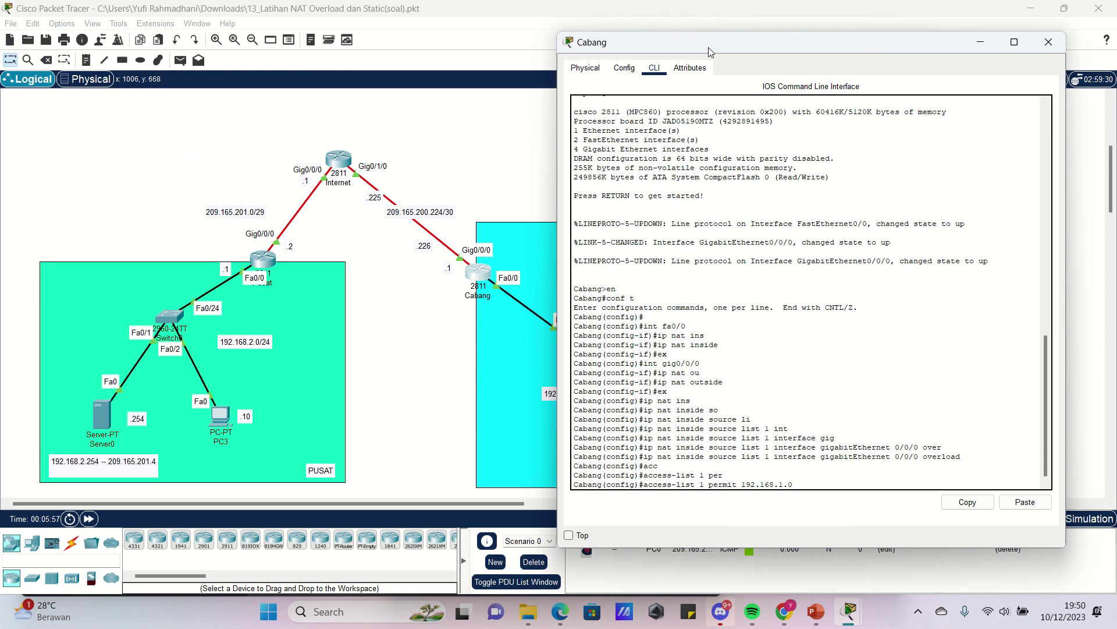
{"action": "type", "text": "0.0.0.255"}
{"action": "key", "text": "Return"}
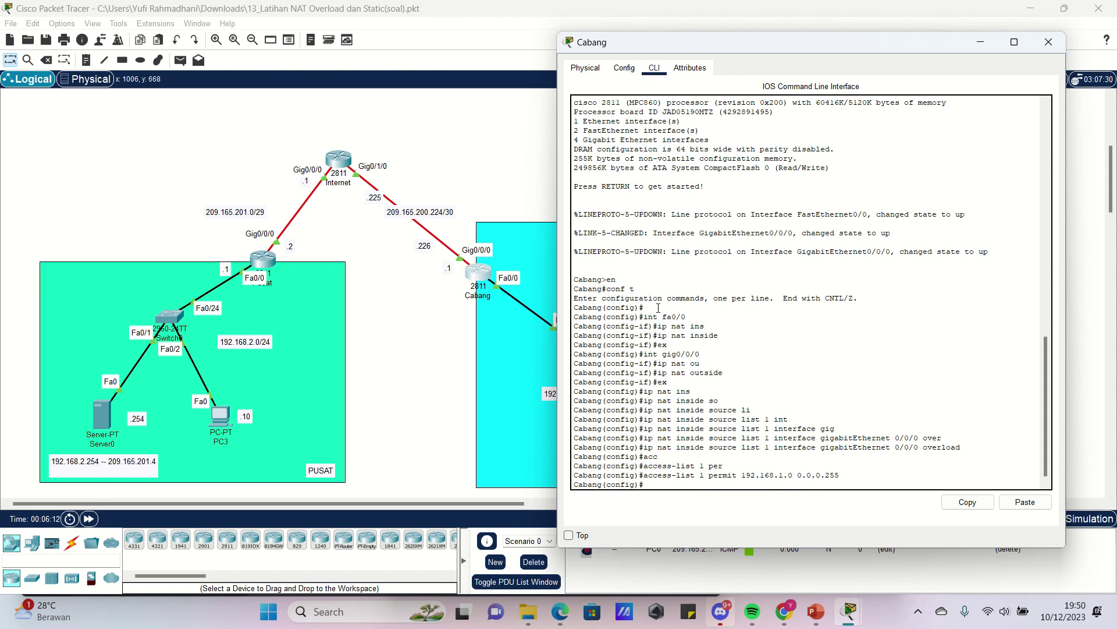
Step: Show the Cabang router's running configuration and examine the NAT setting of interface FastEthernet0/0
{"action": "type", "text": "do sh run"}
{"action": "key", "text": "Return"}
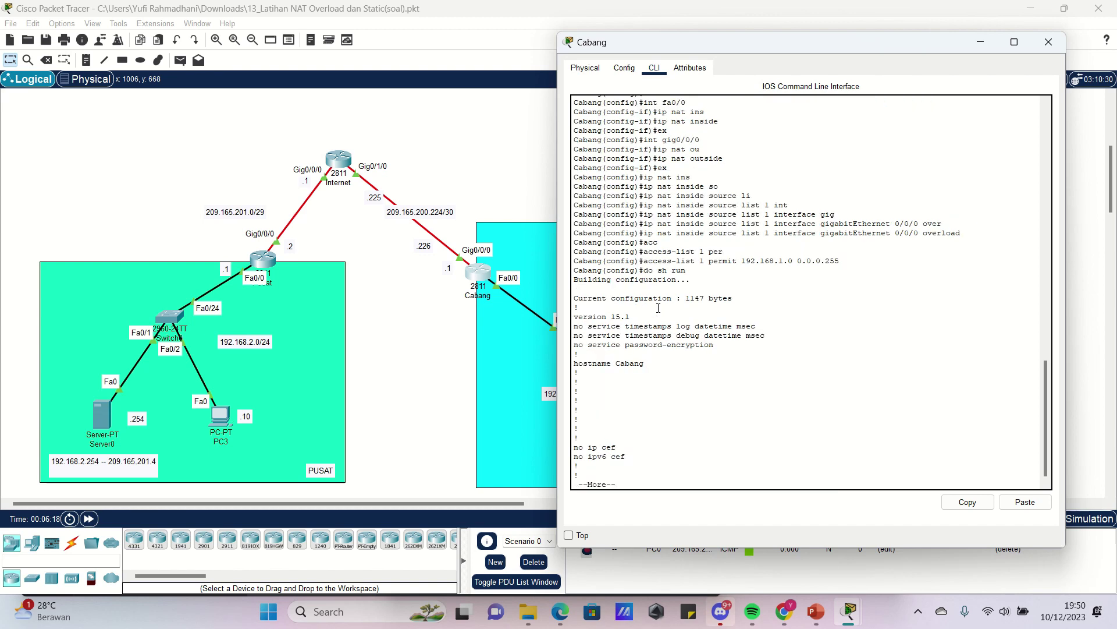
{"action": "key", "text": "Return"}
{"action": "key", "text": "Return"}
{"action": "key", "text": "Return"}
{"action": "key", "text": "Return"}
{"action": "key", "text": "Return"}
{"action": "key", "text": "Return"}
{"action": "key", "text": "Return"}
{"action": "key", "text": "Return"}
{"action": "key", "text": "Return"}
{"action": "key", "text": "Return"}
{"action": "key", "text": "Return"}
{"action": "key", "text": "Return"}
{"action": "key", "text": "Return"}
{"action": "key", "text": "Return"}
{"action": "key", "text": "Return"}
{"action": "key", "text": "Return"}
{"action": "key", "text": "Return"}
{"action": "key", "text": "Return"}
{"action": "key", "text": "Return"}
{"action": "key", "text": "Return"}
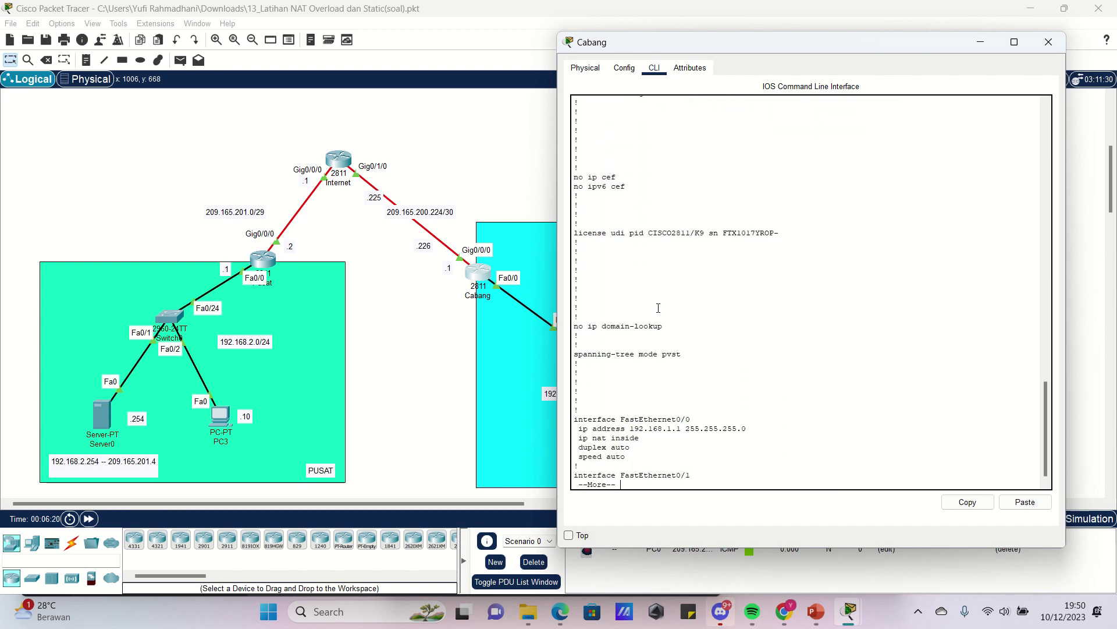
{"action": "key", "text": "Return"}
{"action": "key", "text": "Return"}
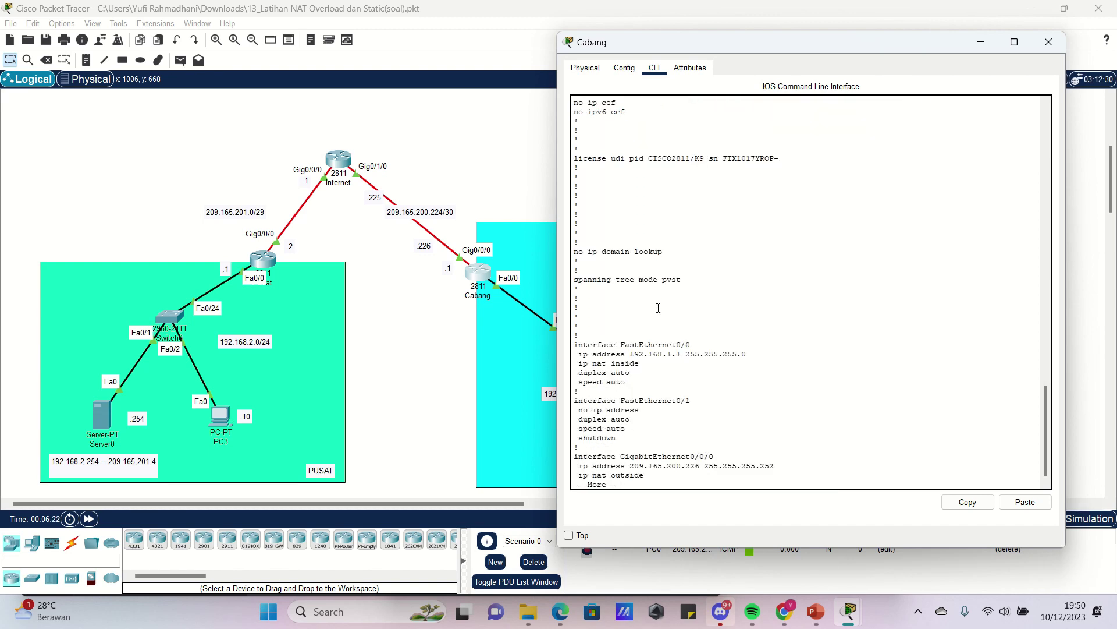
{"action": "left_click_drag", "start_coordinate": [579, 363], "coordinate": [661, 362]}
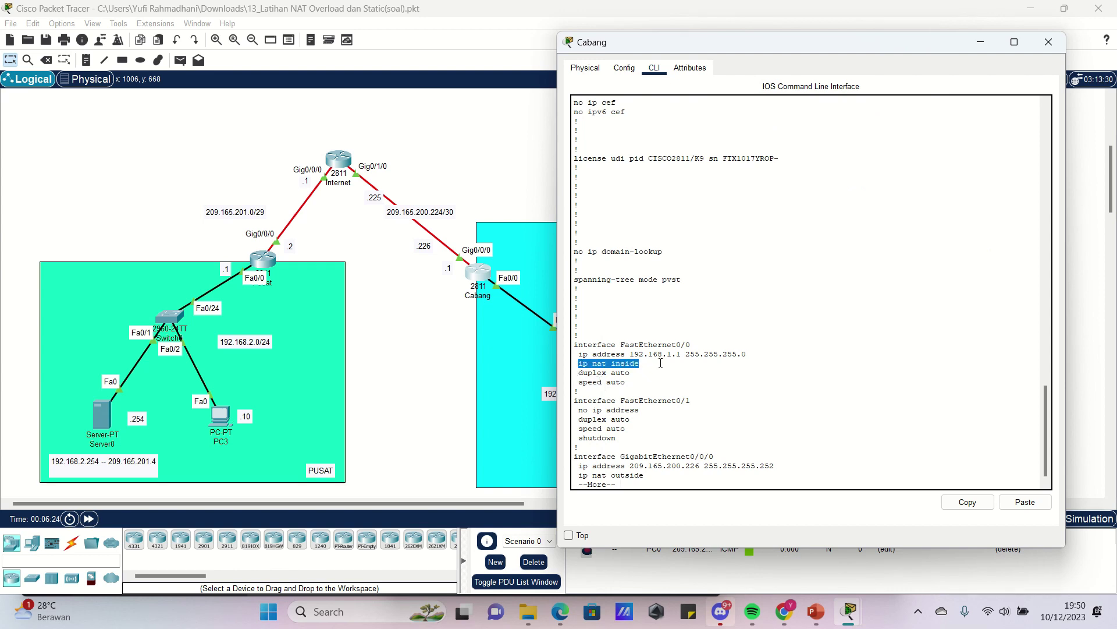
{"action": "left_click_drag", "start_coordinate": [580, 336], "coordinate": [701, 348]}
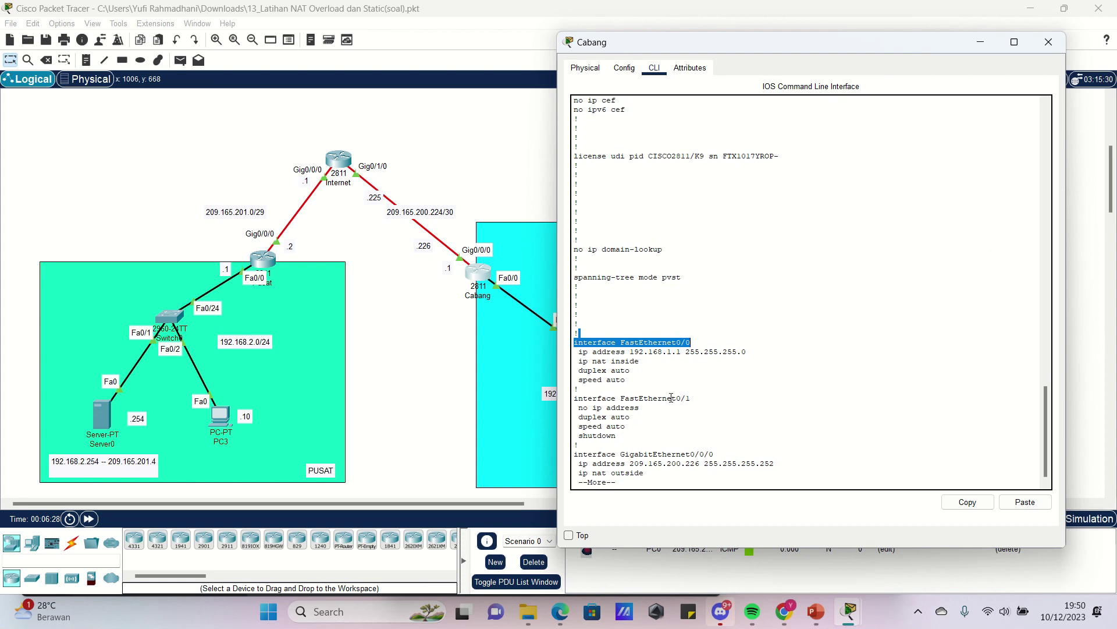
Step: Continue through the Cabang router's running configuration and examine the NAT setting of interface GigabitEthernet0/0/0
{"action": "key", "text": "Return"}
{"action": "key", "text": "Return"}
{"action": "key", "text": "Return"}
{"action": "key", "text": "Return"}
{"action": "key", "text": "Return"}
{"action": "key", "text": "Return"}
{"action": "key", "text": "Return"}
{"action": "key", "text": "Return"}
{"action": "key", "text": "Return"}
{"action": "key", "text": "Return"}
{"action": "key", "text": "Return"}
{"action": "key", "text": "Return"}
{"action": "key", "text": "Return"}
{"action": "key", "text": "Return"}
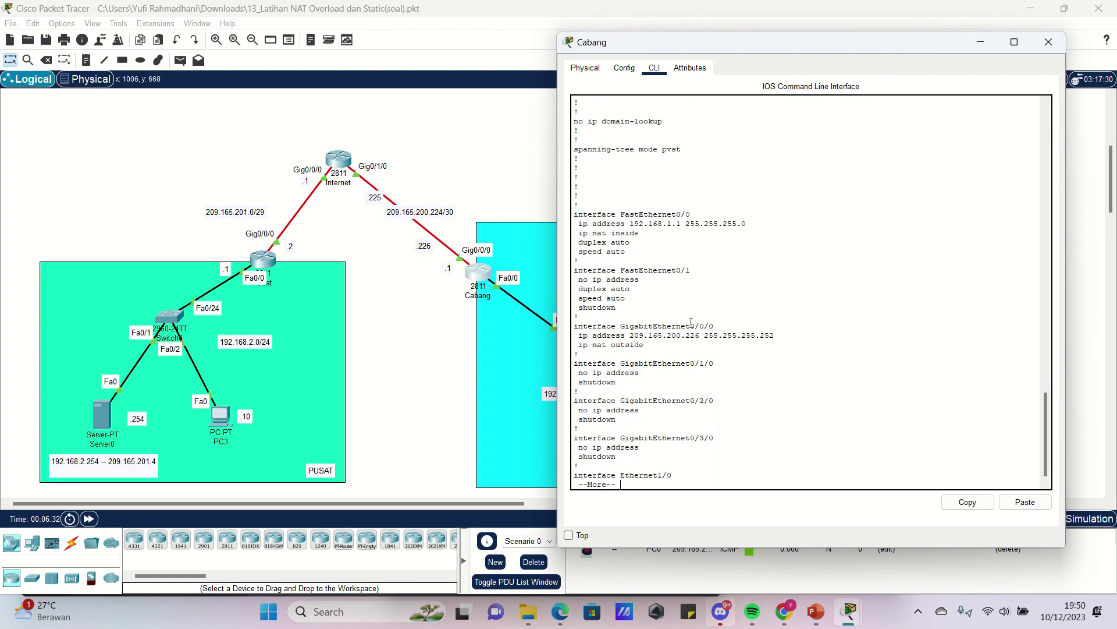
{"action": "left_click_drag", "start_coordinate": [625, 325], "coordinate": [715, 326]}
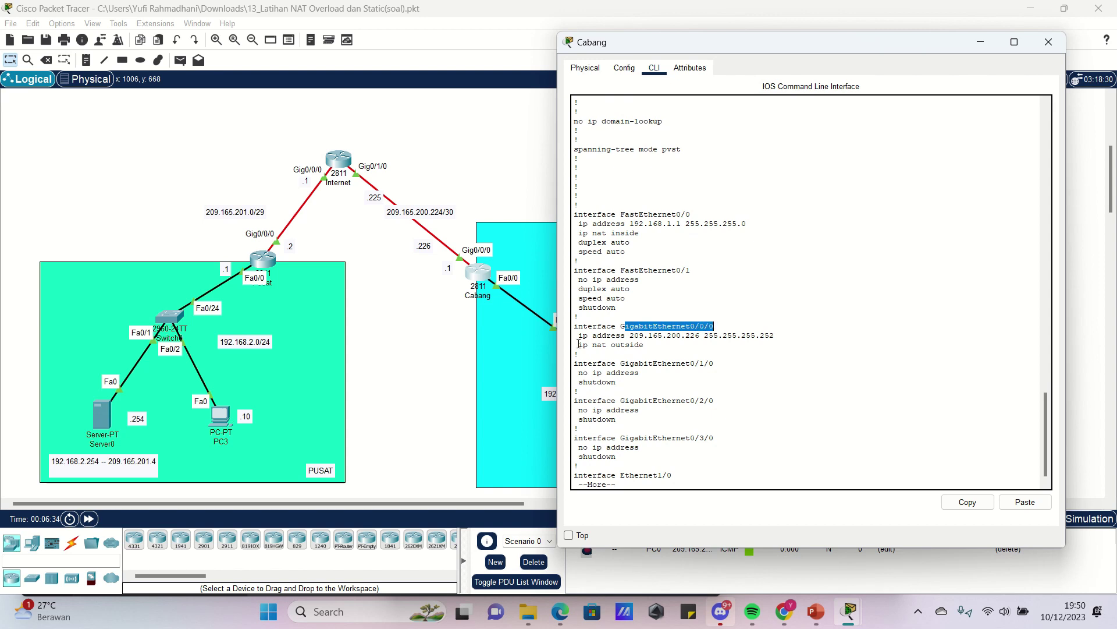
{"action": "left_click_drag", "start_coordinate": [575, 344], "coordinate": [685, 346]}
Step: Examine the NAT source list and access-list lines in the Cabang router's running configuration, and return to the topology
{"action": "key", "text": "Return"}
{"action": "key", "text": "Return"}
{"action": "key", "text": "Return"}
{"action": "key", "text": "Return"}
{"action": "key", "text": "Return"}
{"action": "key", "text": "Return"}
{"action": "key", "text": "Return"}
{"action": "key", "text": "Return"}
{"action": "key", "text": "Return"}
{"action": "key", "text": "Return"}
{"action": "key", "text": "Return"}
{"action": "key", "text": "Return"}
{"action": "key", "text": "Return"}
{"action": "key", "text": "Return"}
{"action": "key", "text": "Return"}
{"action": "key", "text": "Return"}
{"action": "key", "text": "Return"}
{"action": "key", "text": "Return"}
{"action": "key", "text": "Return"}
{"action": "key", "text": "Return"}
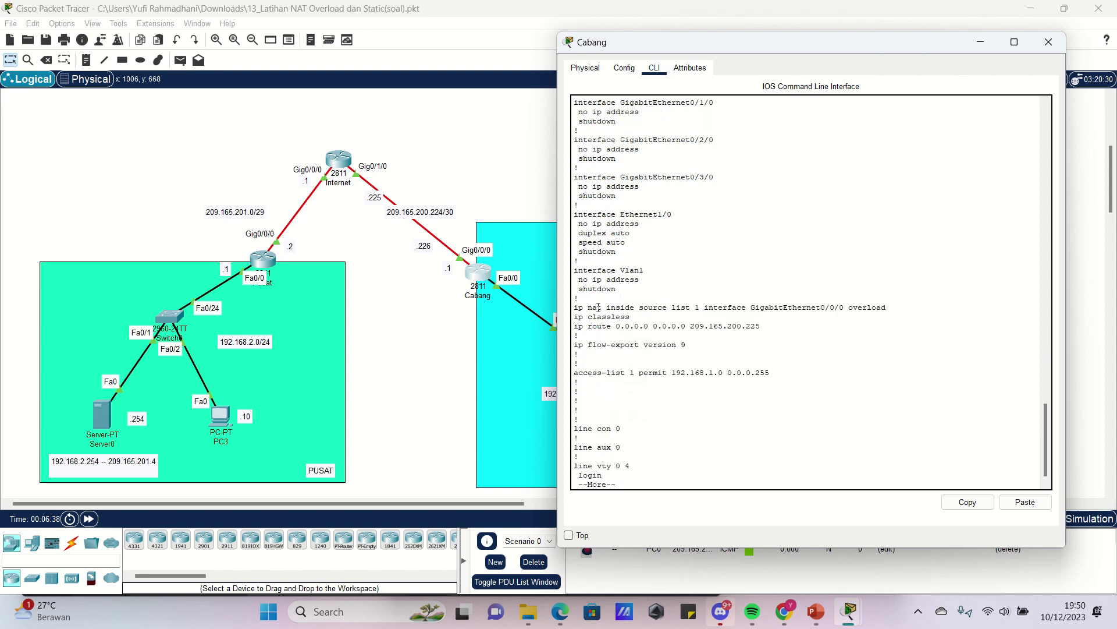
{"action": "left_click_drag", "start_coordinate": [574, 309], "coordinate": [741, 321]}
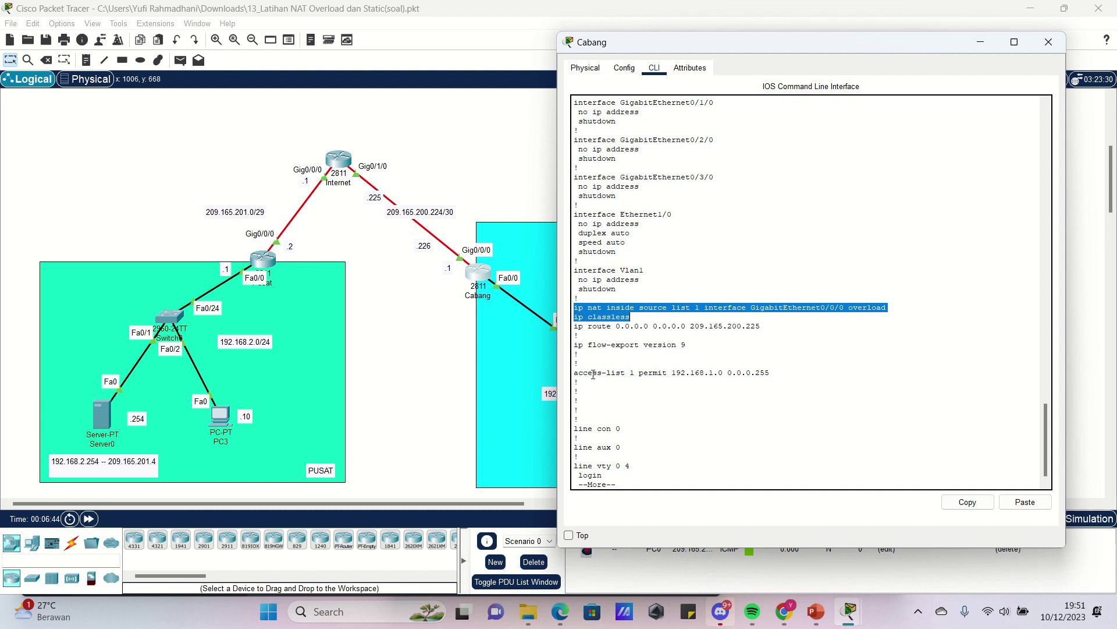
{"action": "left_click_drag", "start_coordinate": [575, 376], "coordinate": [754, 385]}
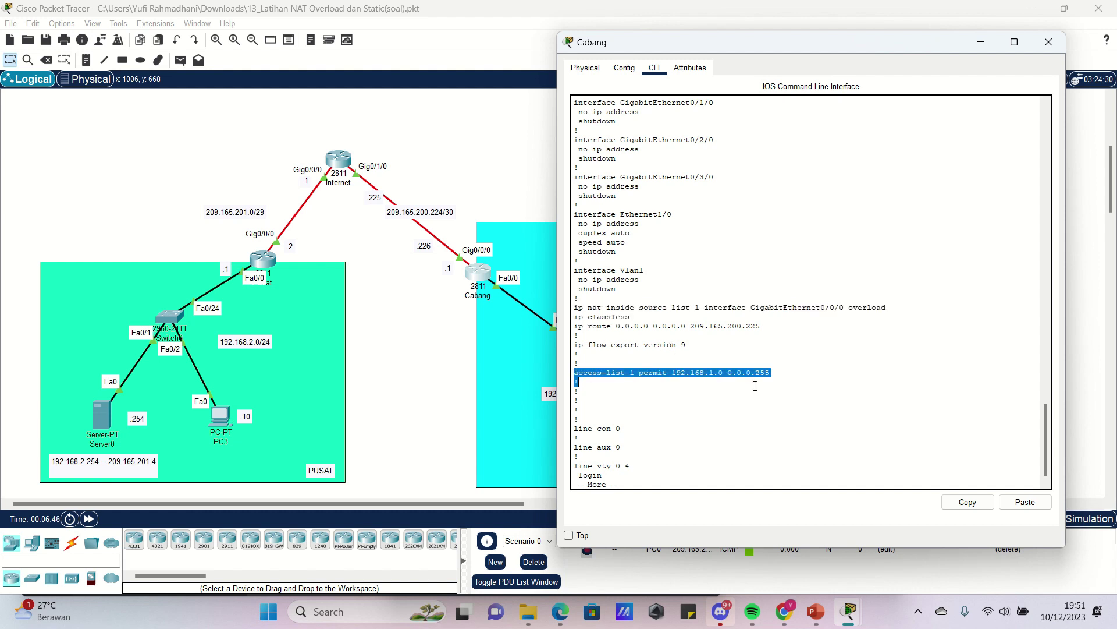
{"action": "left_click", "coordinate": [392, 314]}
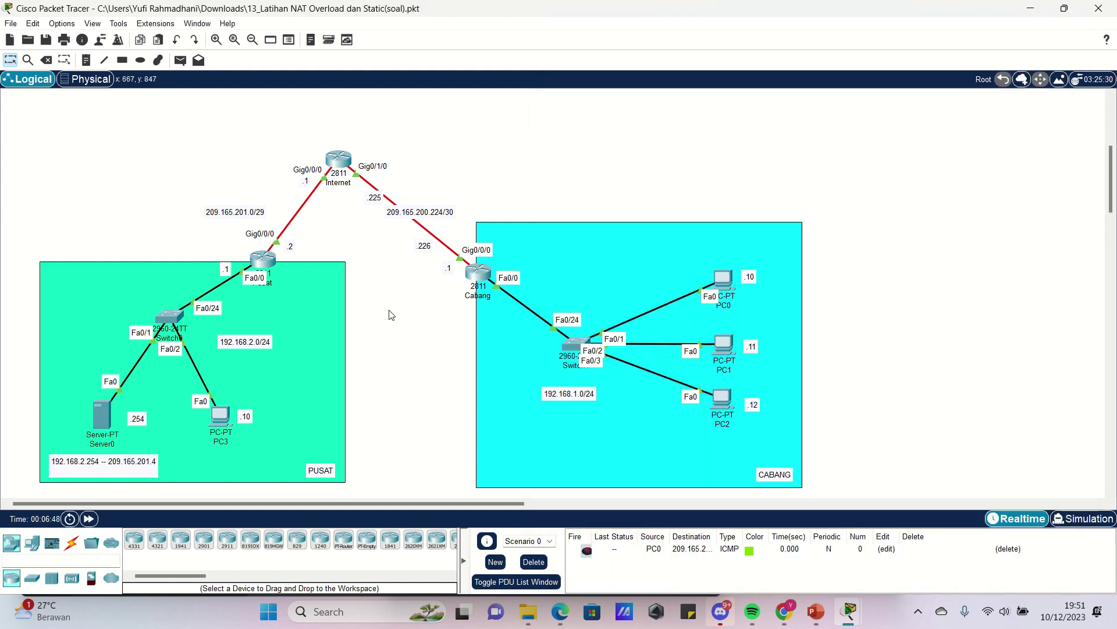
Step: Show the Pusat router's running configuration and examine the NAT settings of FastEthernet0/0 and GigabitEthernet0/0/0
{"action": "left_click", "coordinate": [263, 259]}
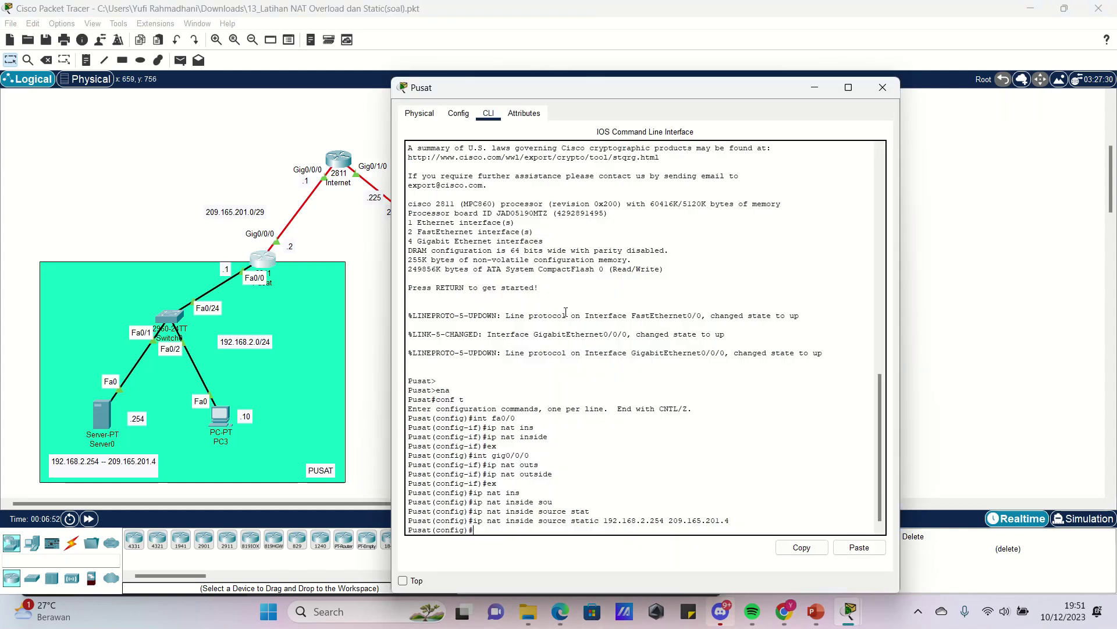
{"action": "type", "text": "do sh run"}
{"action": "key", "text": "Return"}
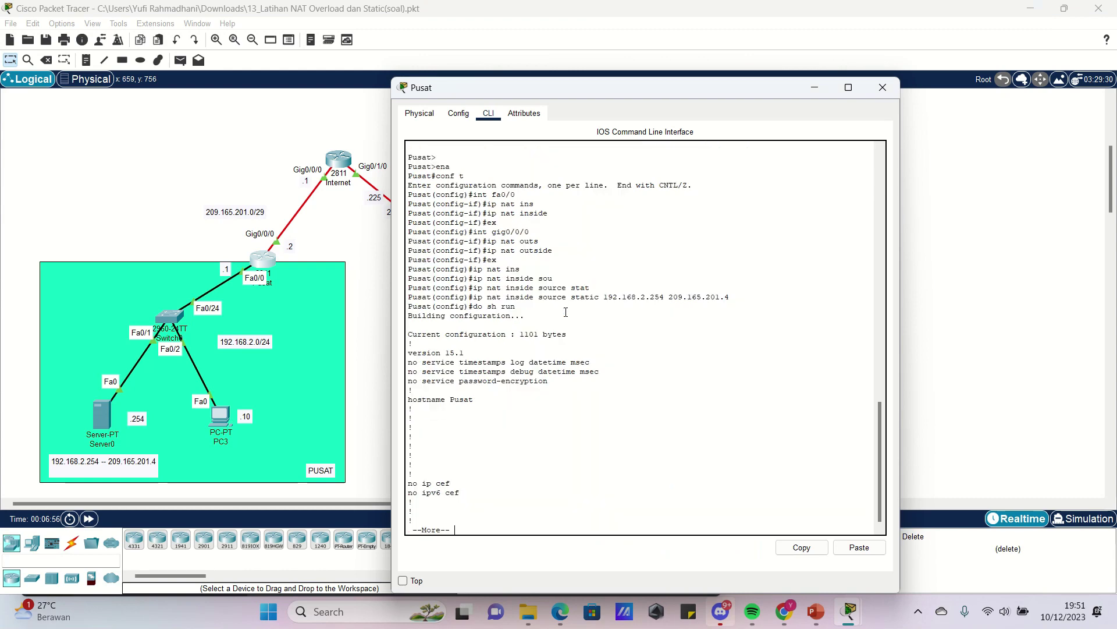
{"action": "key", "text": "Return"}
{"action": "key", "text": "Return"}
{"action": "key", "text": "Return"}
{"action": "key", "text": "Return"}
{"action": "key", "text": "Return"}
{"action": "key", "text": "Return"}
{"action": "key", "text": "Return"}
{"action": "key", "text": "Return"}
{"action": "key", "text": "Return"}
{"action": "key", "text": "Return"}
{"action": "key", "text": "Return"}
{"action": "key", "text": "Return"}
{"action": "key", "text": "Return"}
{"action": "key", "text": "Return"}
{"action": "key", "text": "Return"}
{"action": "key", "text": "Return"}
{"action": "key", "text": "Return"}
{"action": "key", "text": "Return"}
{"action": "key", "text": "Return"}
{"action": "key", "text": "Return"}
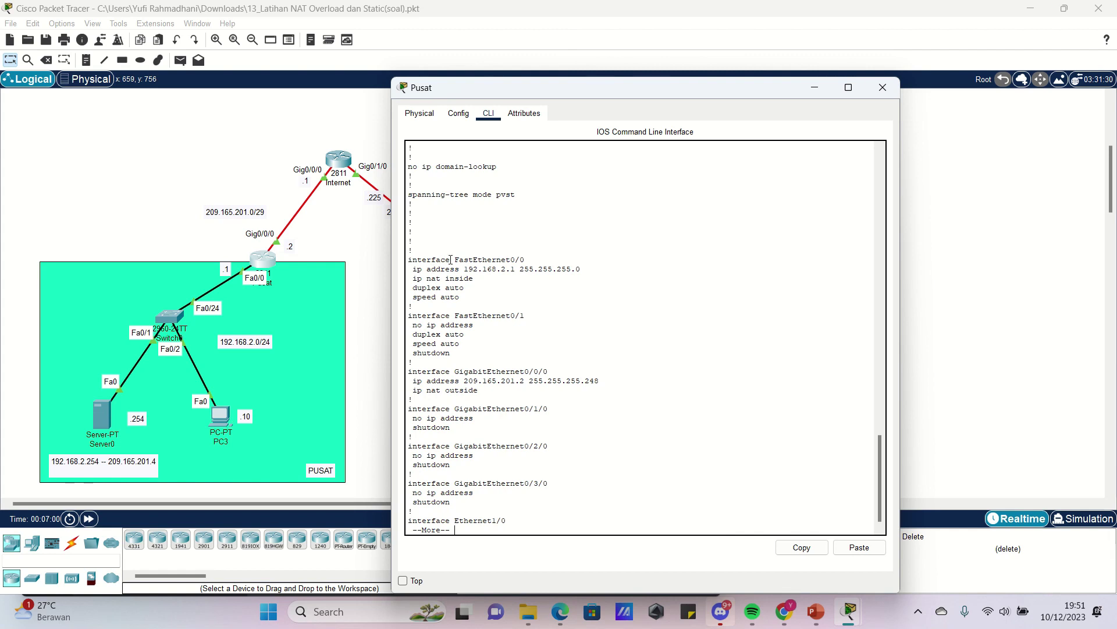
{"action": "left_click_drag", "start_coordinate": [451, 259], "coordinate": [518, 307]}
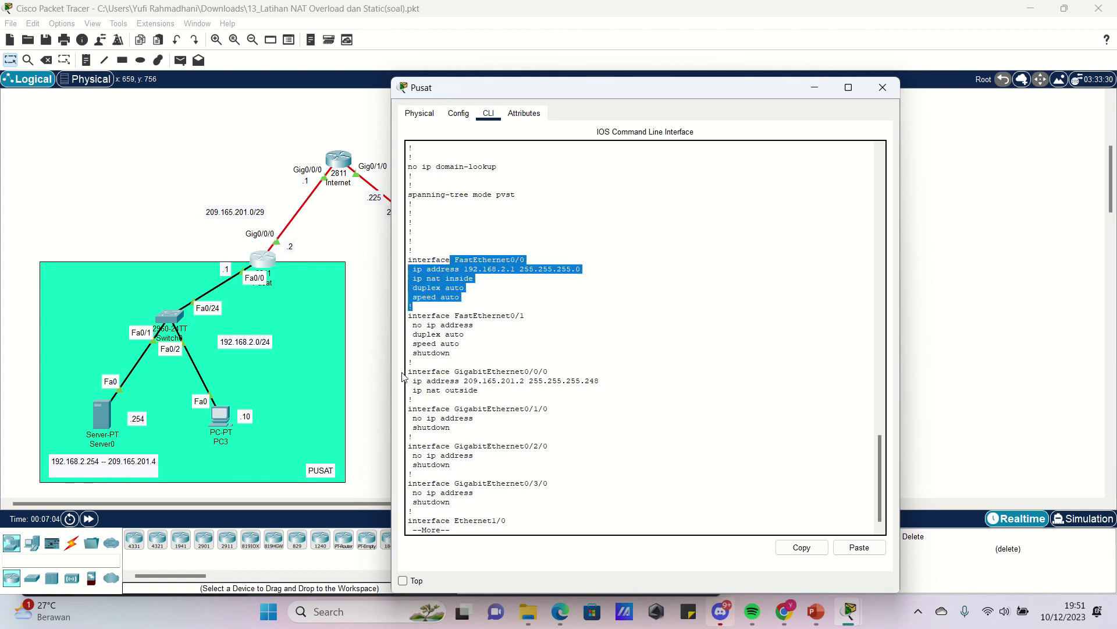
{"action": "left_click_drag", "start_coordinate": [458, 371], "coordinate": [565, 363]}
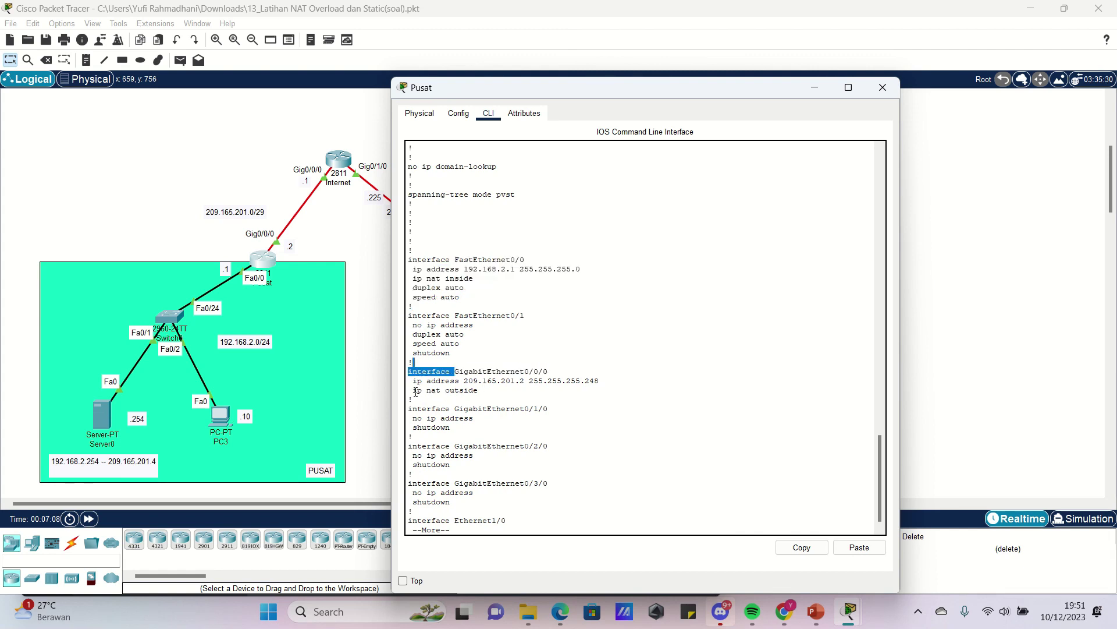
{"action": "left_click_drag", "start_coordinate": [413, 390], "coordinate": [525, 401]}
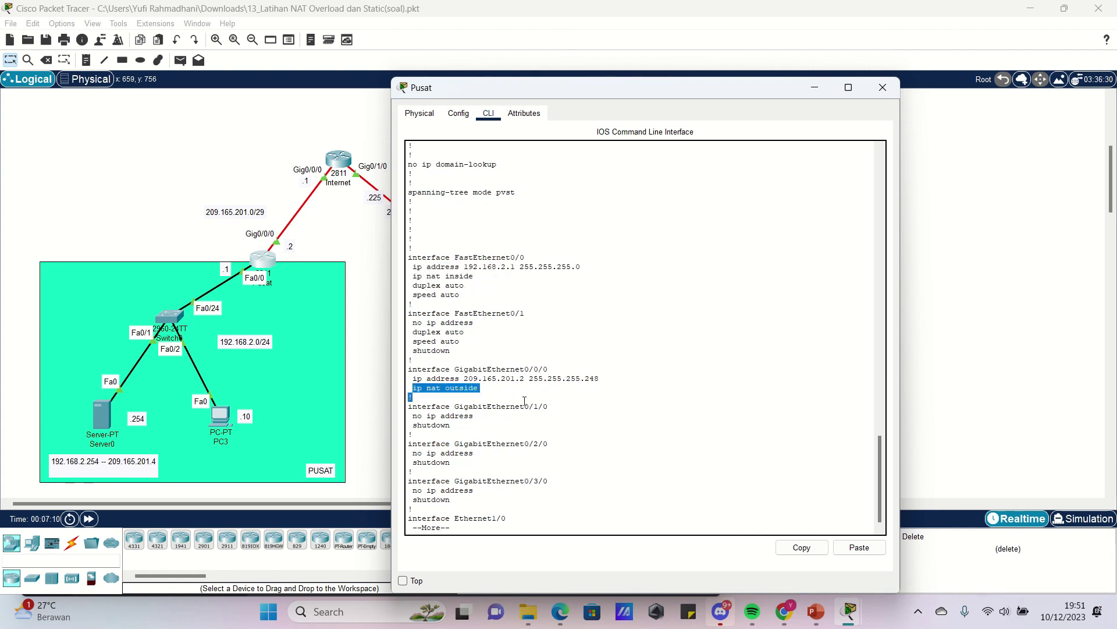
Step: Examine the static NAT line in the Pusat router's running configuration and close the router's window
{"action": "left_click", "coordinate": [524, 401]}
{"action": "key", "text": "Return"}
{"action": "key", "text": "Return"}
{"action": "key", "text": "Return"}
{"action": "key", "text": "Return"}
{"action": "key", "text": "Return"}
{"action": "key", "text": "Return"}
{"action": "key", "text": "Return"}
{"action": "key", "text": "Return"}
{"action": "key", "text": "Return"}
{"action": "key", "text": "Return"}
{"action": "key", "text": "Return"}
{"action": "key", "text": "Return"}
{"action": "key", "text": "Return"}
{"action": "key", "text": "Return"}
{"action": "key", "text": "Return"}
{"action": "key", "text": "Return"}
{"action": "key", "text": "Return"}
{"action": "key", "text": "Return"}
{"action": "key", "text": "Return"}
{"action": "key", "text": "Return"}
{"action": "key", "text": "Return"}
{"action": "key", "text": "Return"}
{"action": "key", "text": "Return"}
{"action": "key", "text": "Return"}
{"action": "key", "text": "Return"}
{"action": "key", "text": "Return"}
{"action": "key", "text": "Return"}
{"action": "key", "text": "Return"}
{"action": "key", "text": "Return"}
{"action": "key", "text": "Return"}
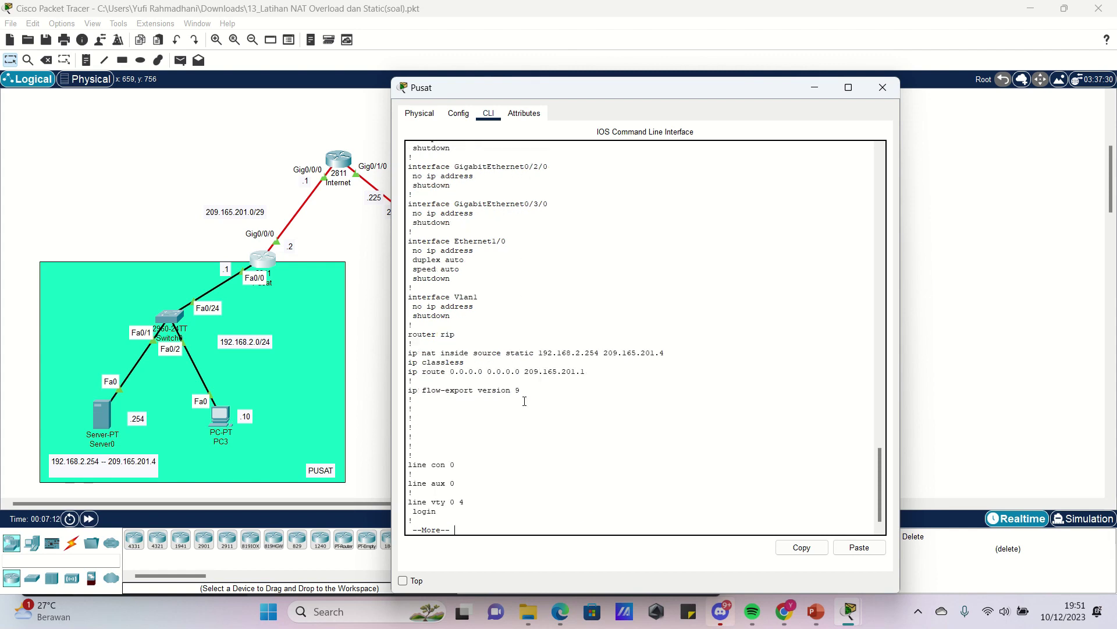
{"action": "left_click_drag", "start_coordinate": [409, 353], "coordinate": [683, 353]}
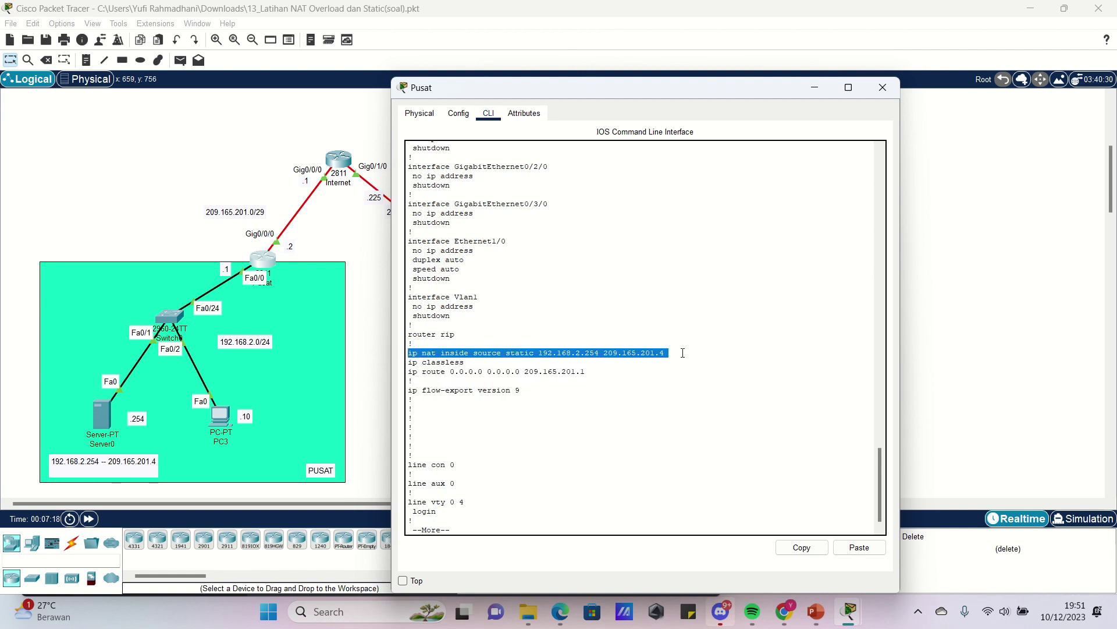
{"action": "key", "text": "Return"}
{"action": "key", "text": "Return"}
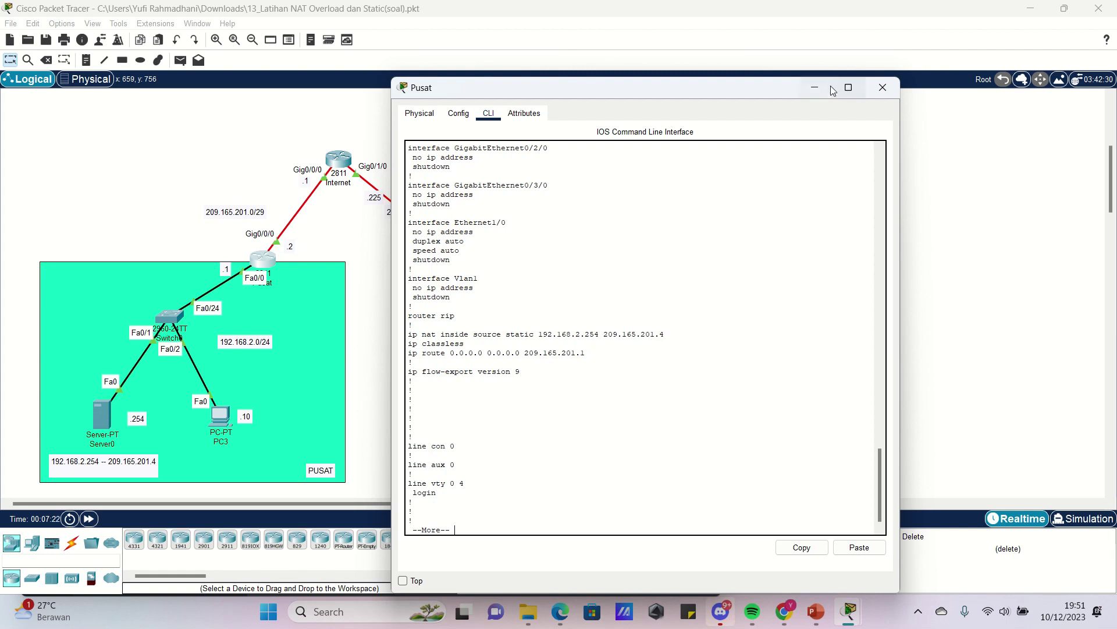
{"action": "left_click", "coordinate": [883, 88]}
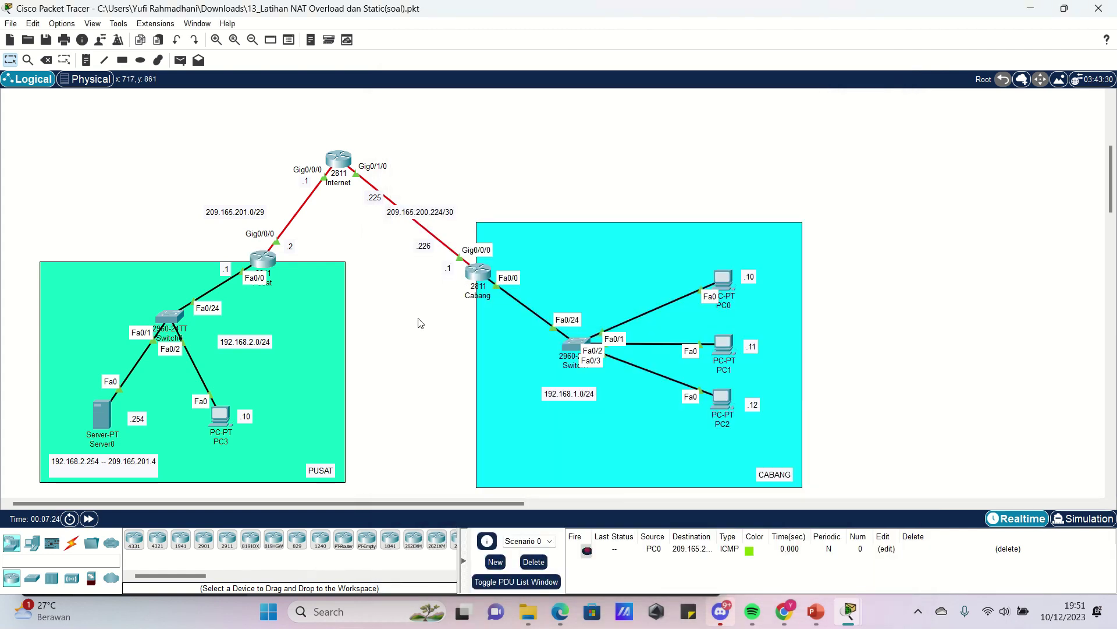
Step: Send a simple PDU from the Pusat router to the Internet router
{"action": "key", "text": "p"}
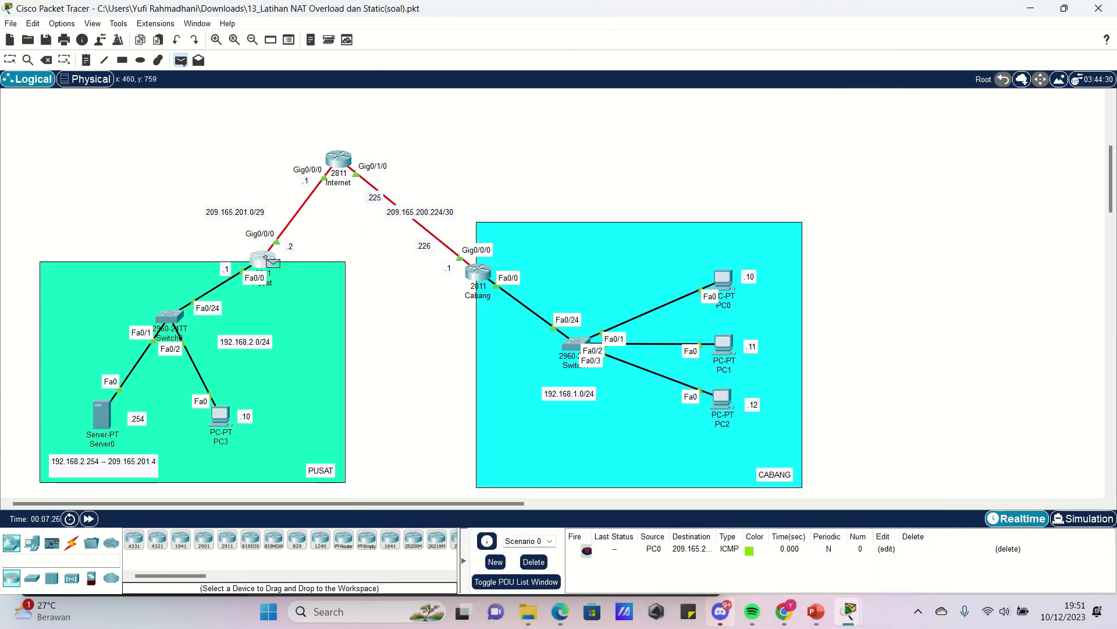
{"action": "left_click", "coordinate": [264, 256]}
{"action": "left_click", "coordinate": [343, 161]}
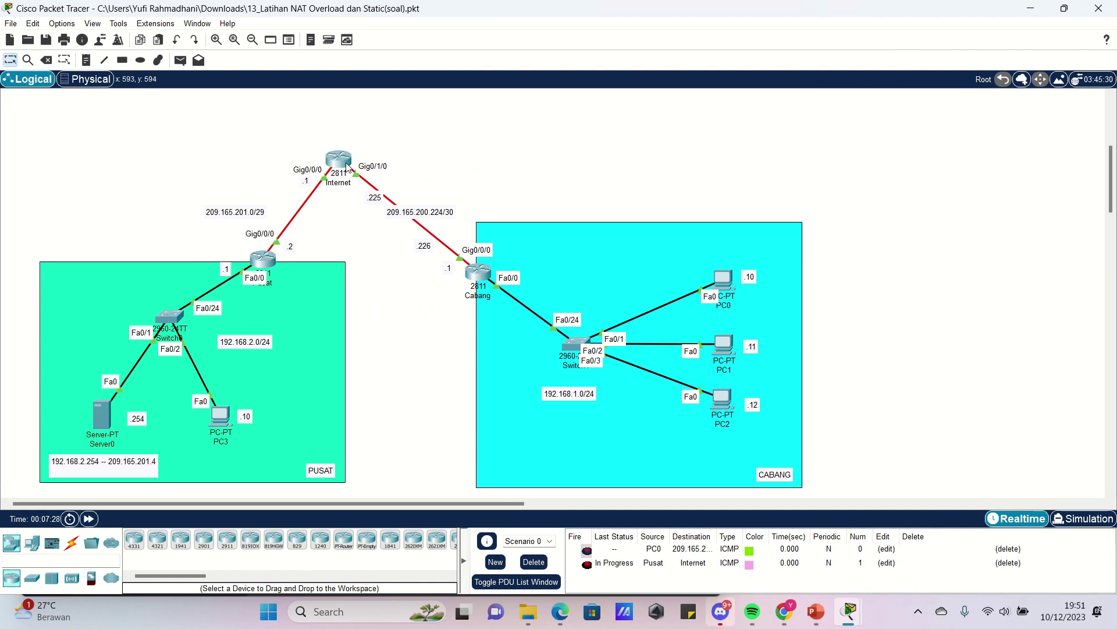
Step: Delete the current PDU scenario and send a fresh simple PDU from the Pusat router to the Internet router
{"action": "left_click", "coordinate": [535, 563]}
{"action": "key", "text": "p"}
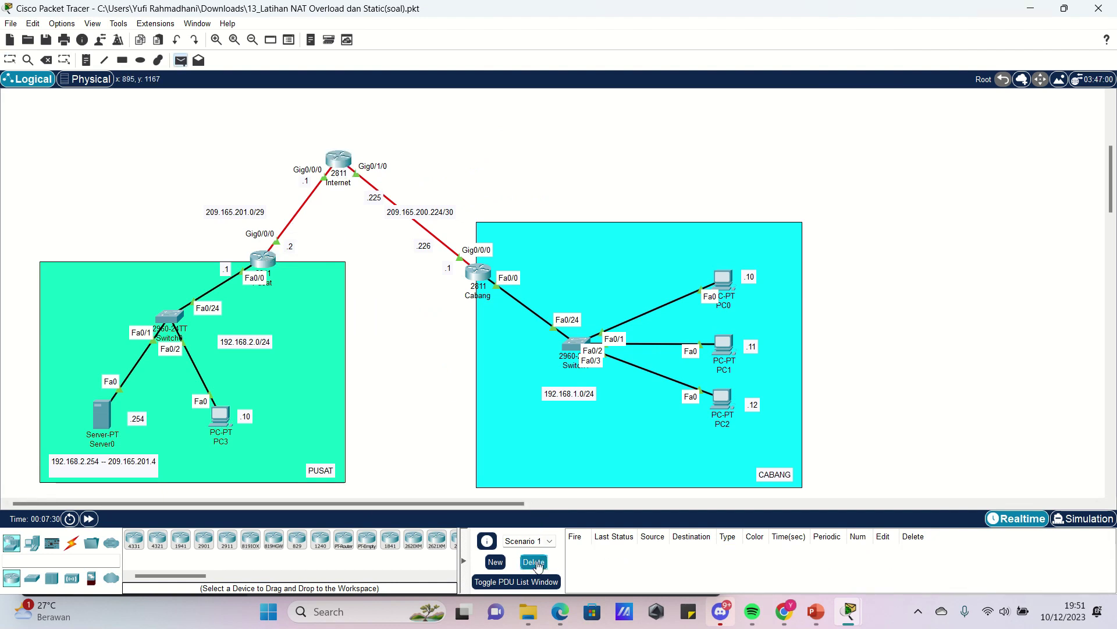
{"action": "left_click", "coordinate": [265, 259]}
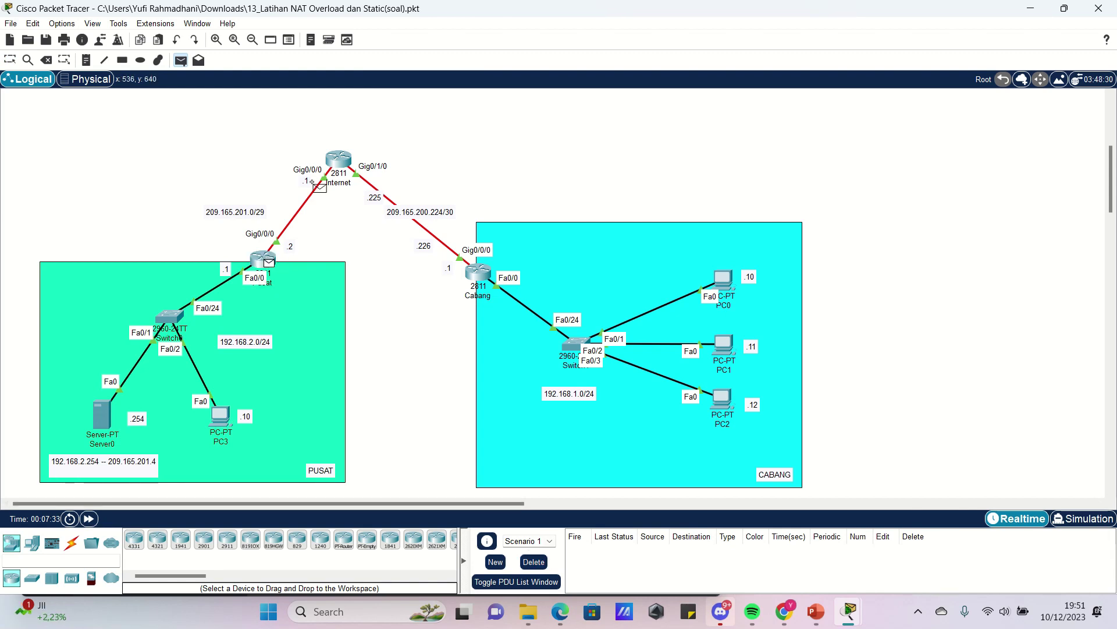
{"action": "left_click", "coordinate": [342, 163]}
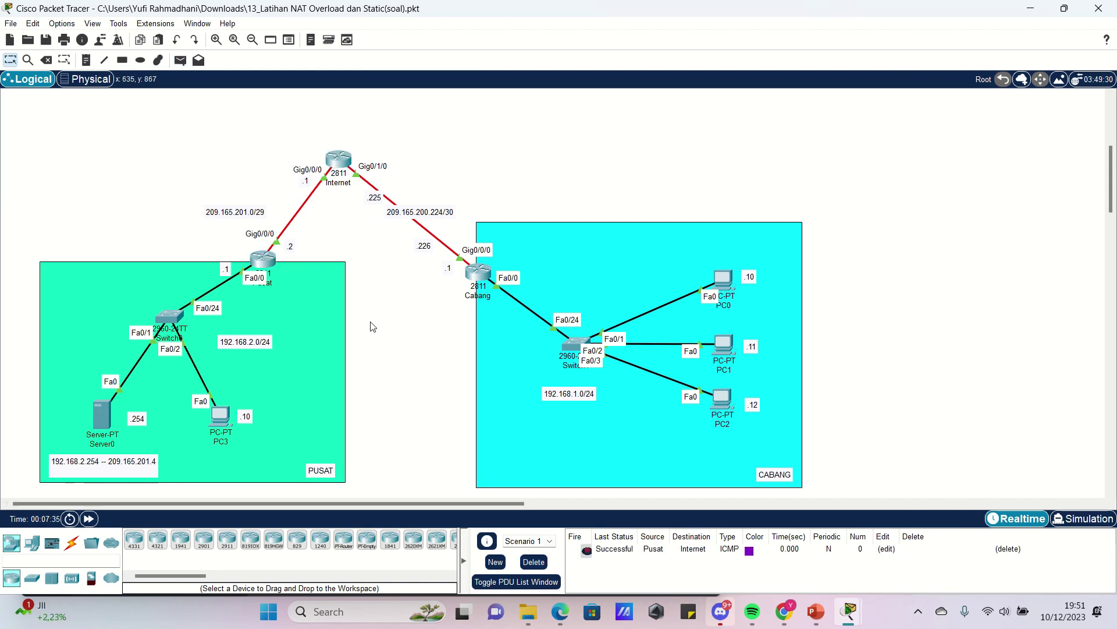
Step: Send two simple PDUs from Server0 to the Internet router to test connectivity
{"action": "key", "text": "p"}
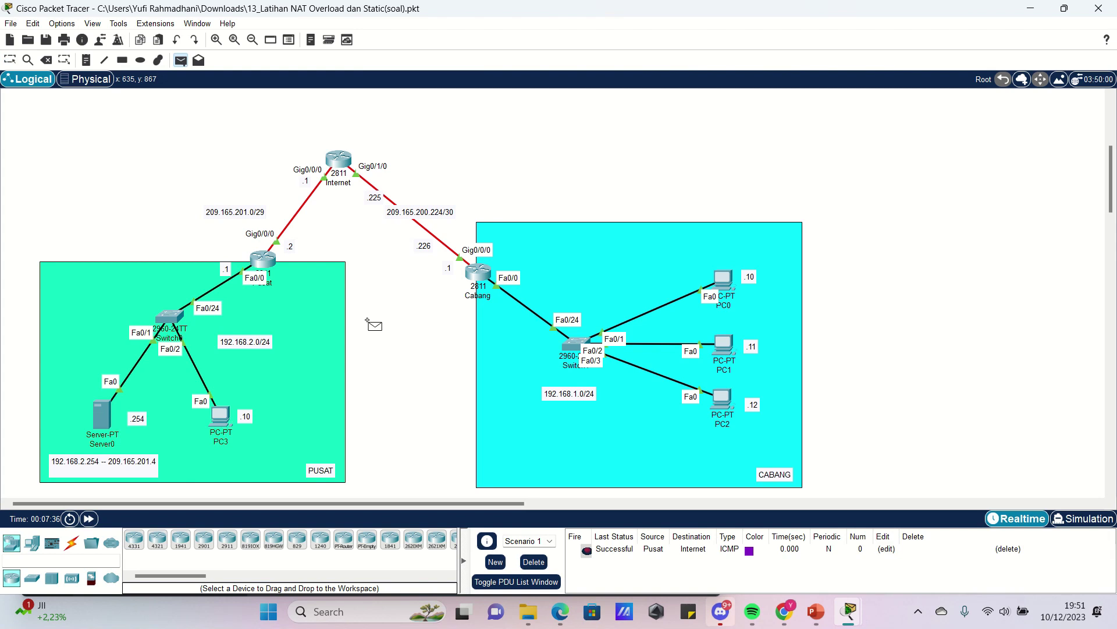
{"action": "left_click", "coordinate": [106, 417]}
{"action": "left_click", "coordinate": [343, 161]}
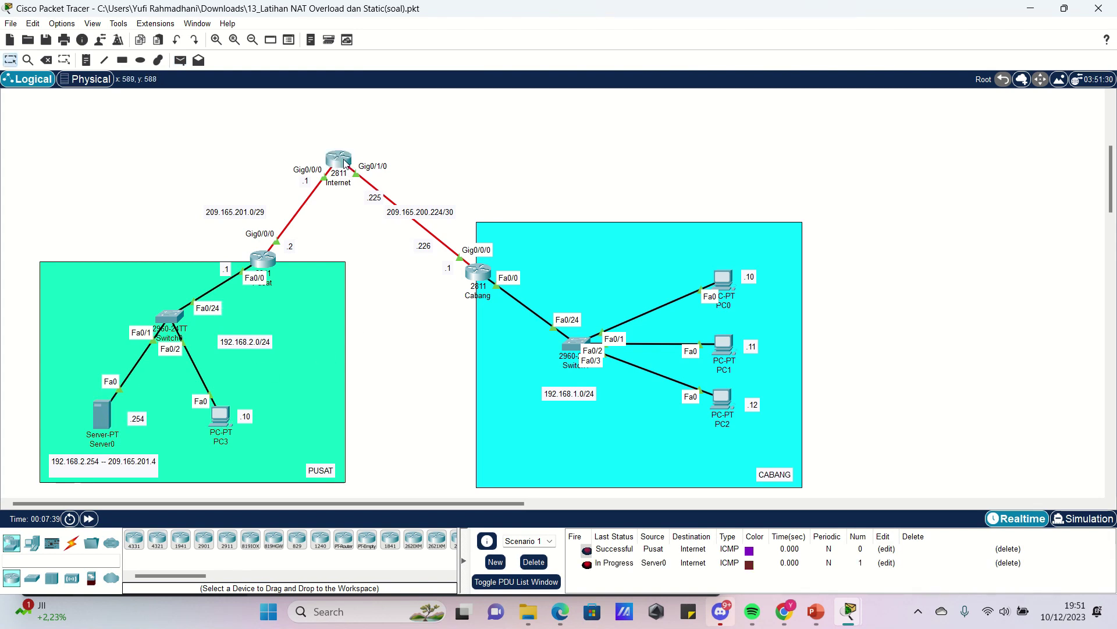
{"action": "key", "text": "p"}
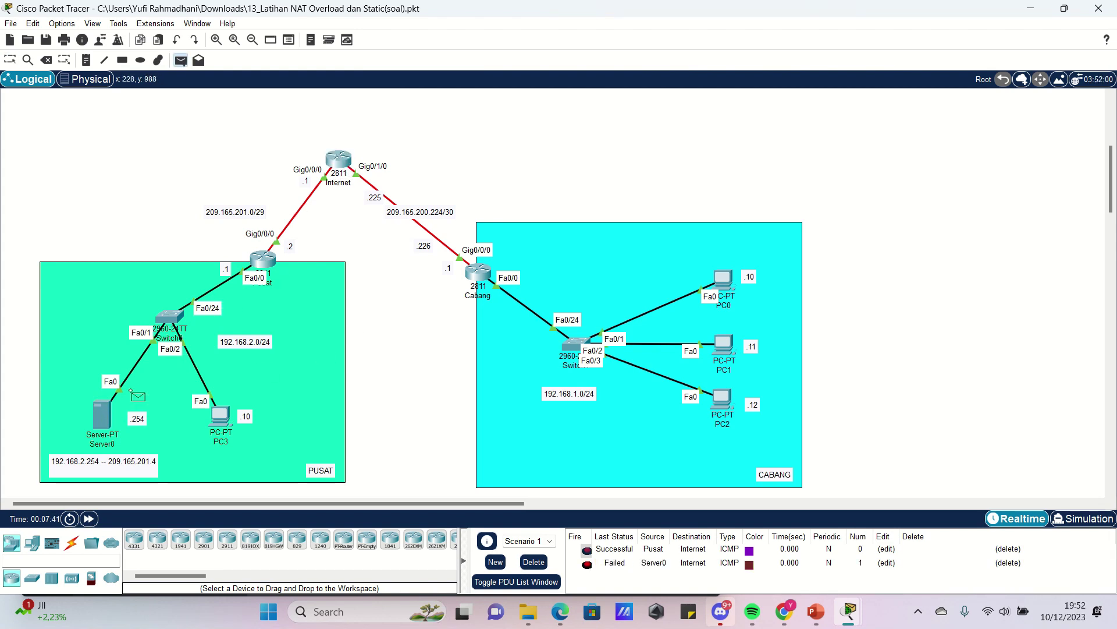
{"action": "left_click", "coordinate": [104, 419]}
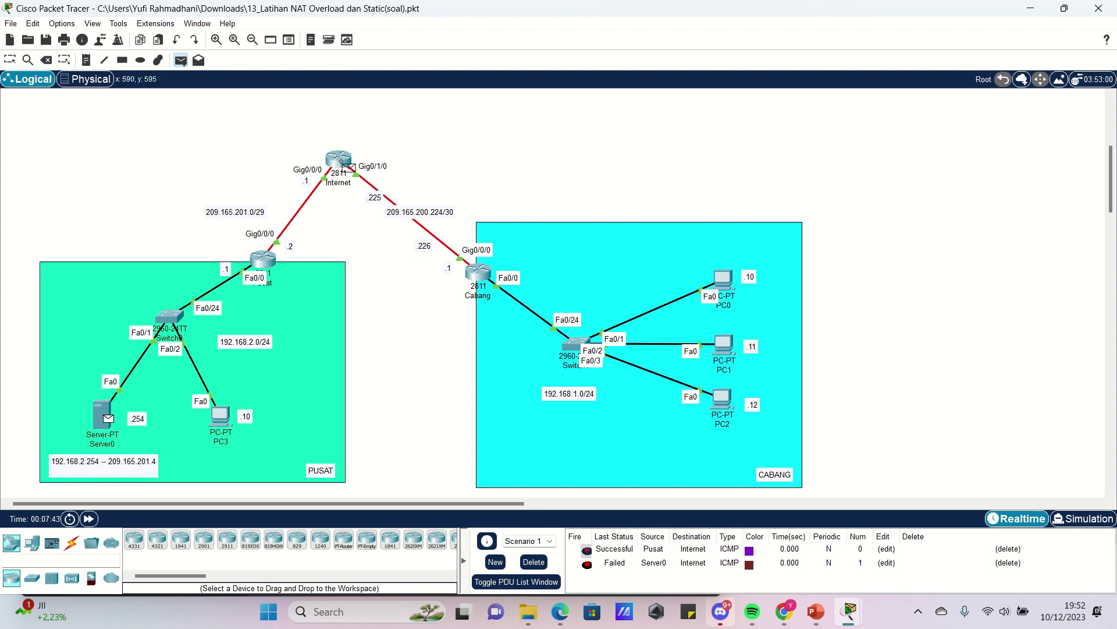
{"action": "left_click", "coordinate": [345, 166]}
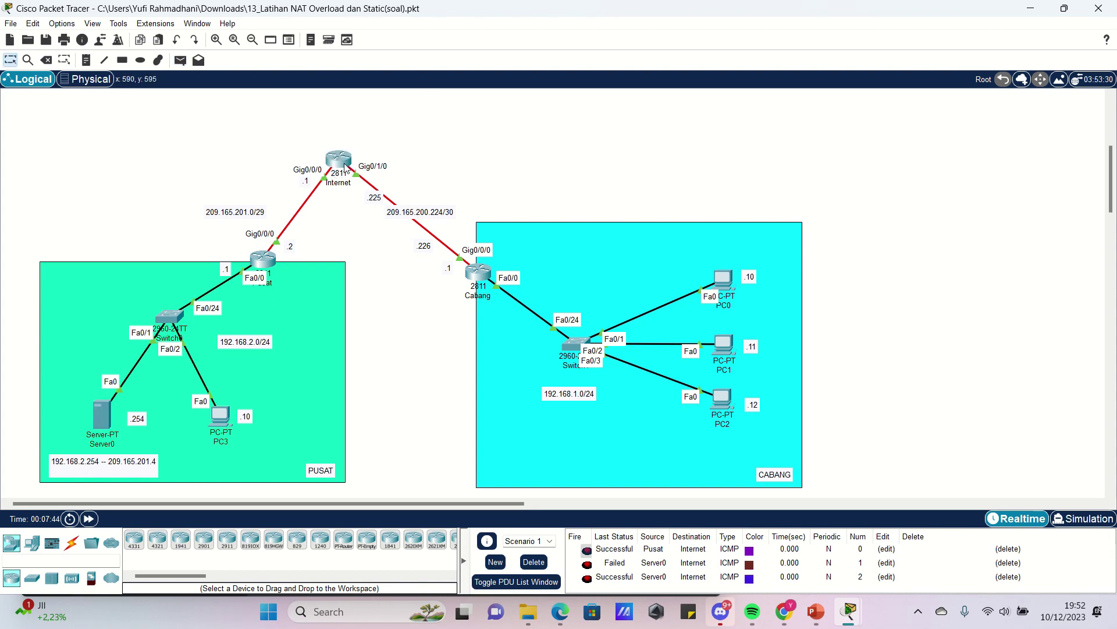
Step: Delete the current PDU scenario and send two simple PDUs from the Cabang router to the Internet router
{"action": "left_click", "coordinate": [527, 568]}
{"action": "key", "text": "p"}
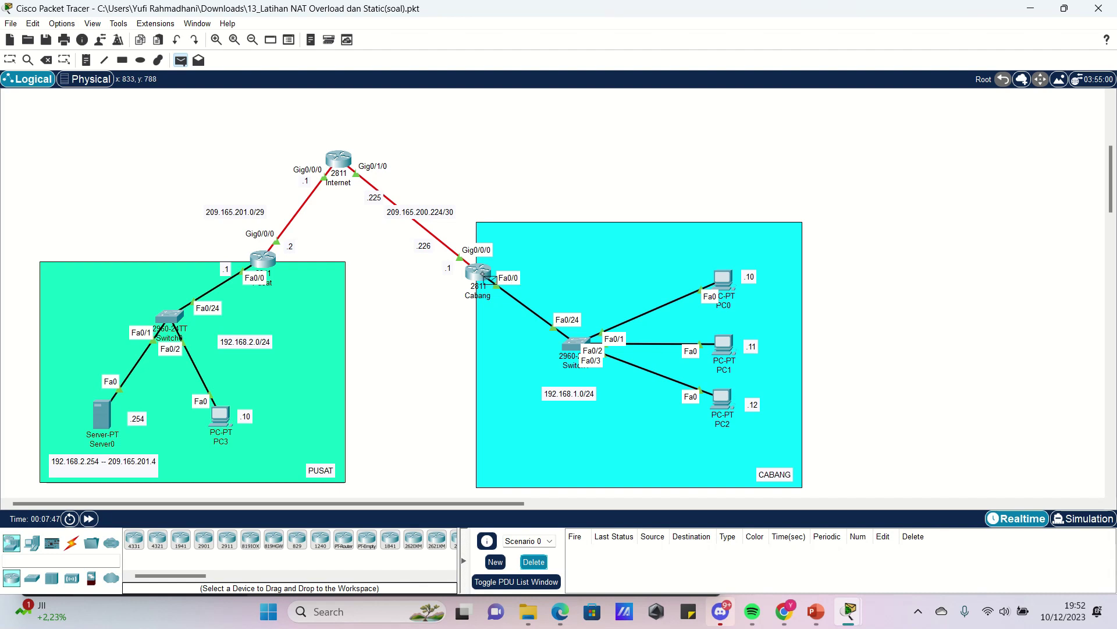
{"action": "left_click", "coordinate": [484, 276]}
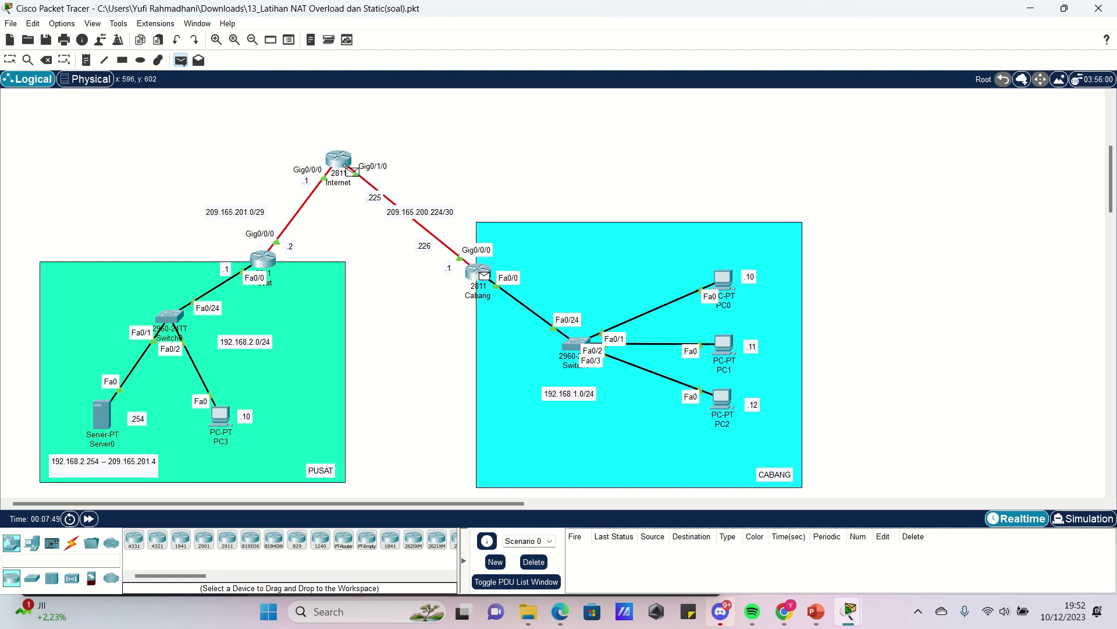
{"action": "left_click", "coordinate": [344, 166]}
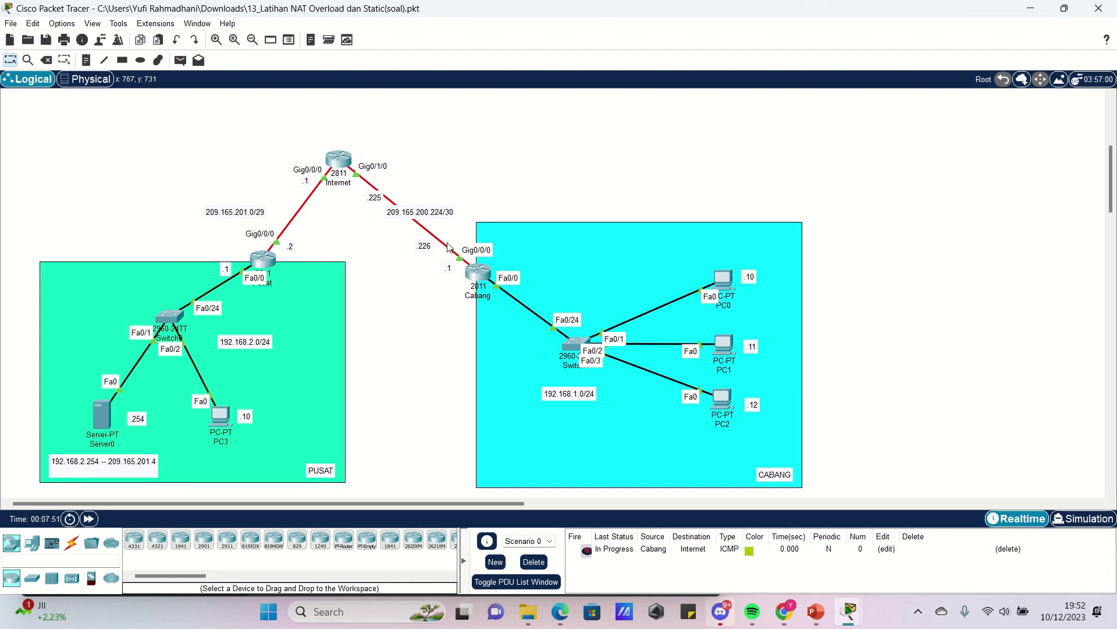
{"action": "key", "text": "p"}
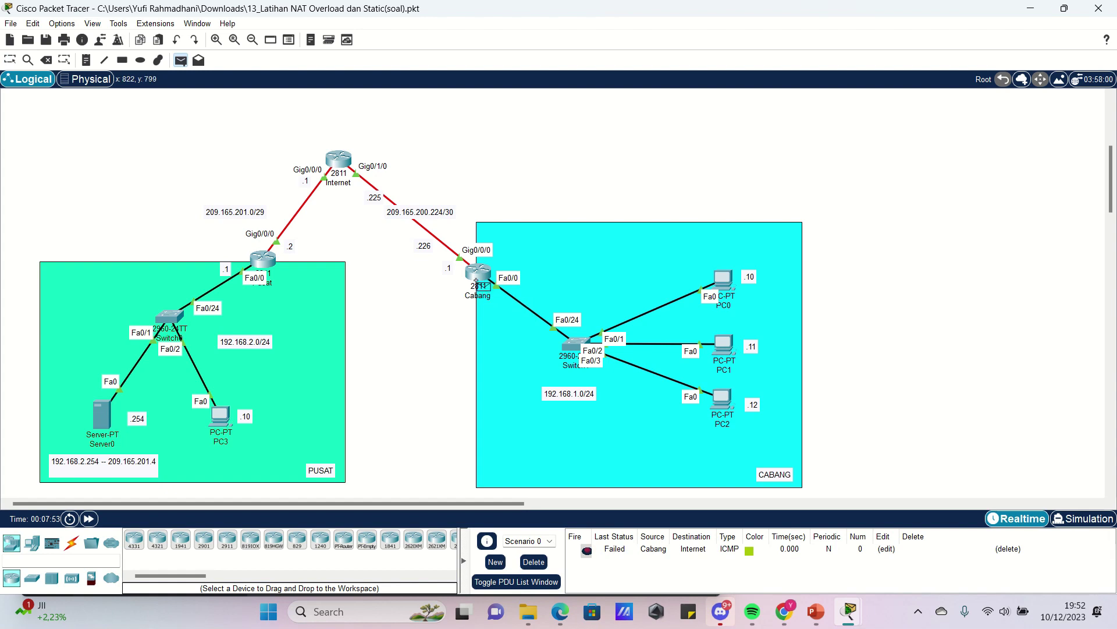
{"action": "left_click", "coordinate": [477, 279]}
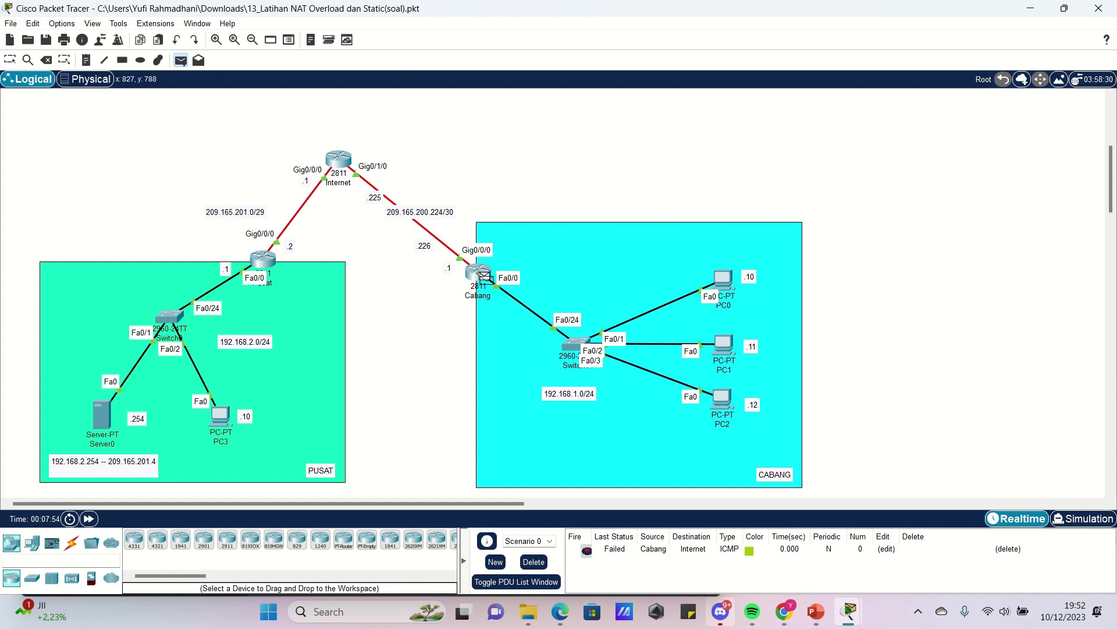
{"action": "left_click", "coordinate": [343, 164]}
Step: Send one simple PDU from PC0 to the Internet router and another from PC0 to the Pusat router
{"action": "key", "text": "p"}
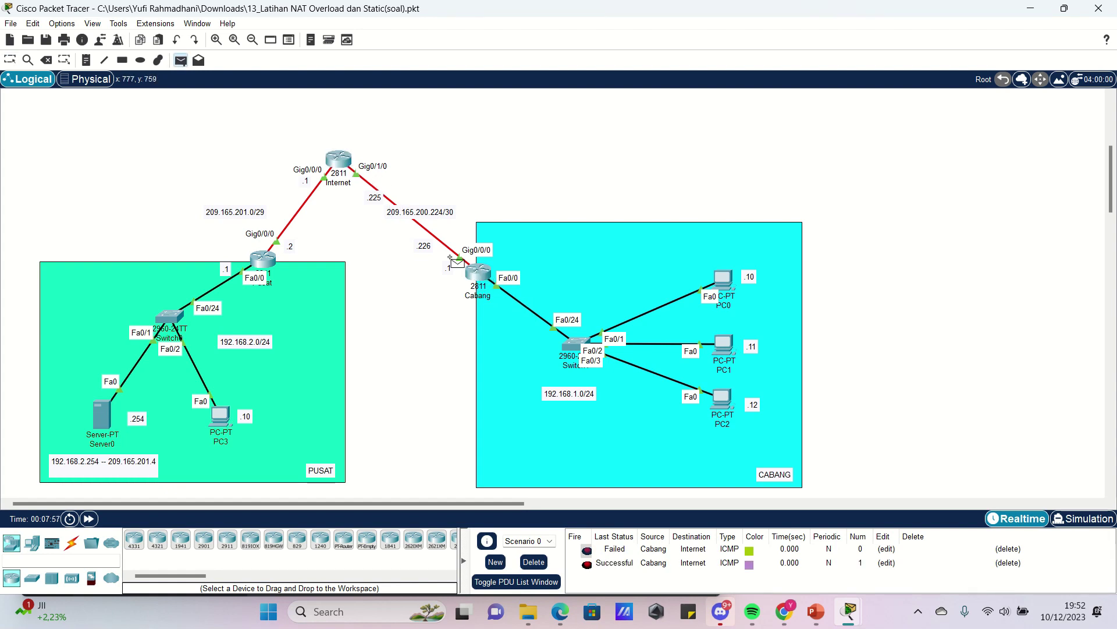
{"action": "left_click", "coordinate": [699, 283]}
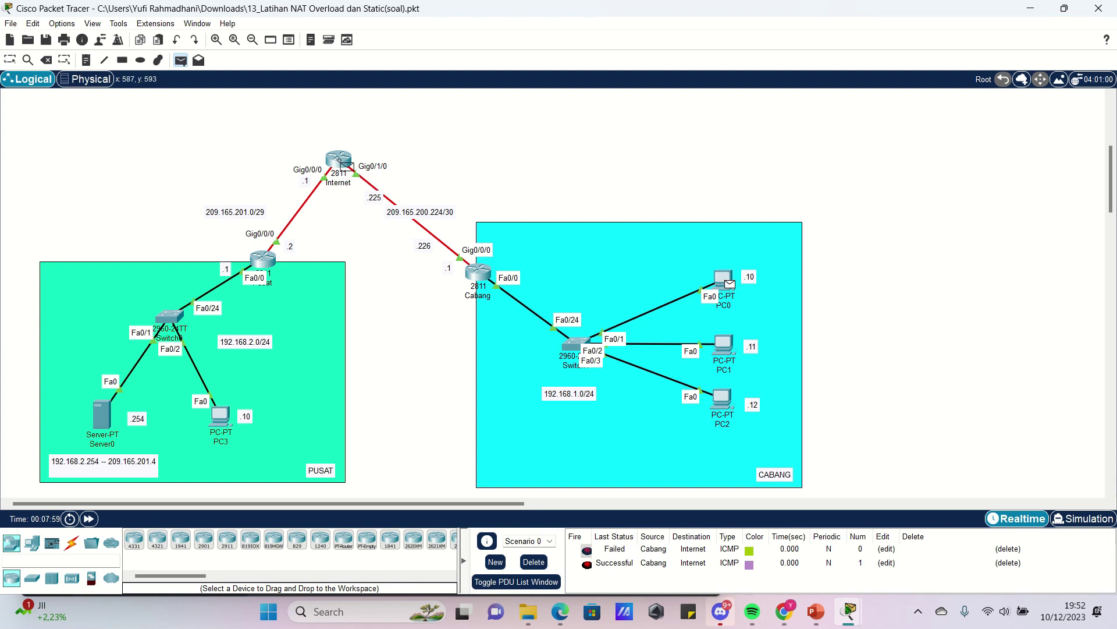
{"action": "left_click", "coordinate": [344, 165]}
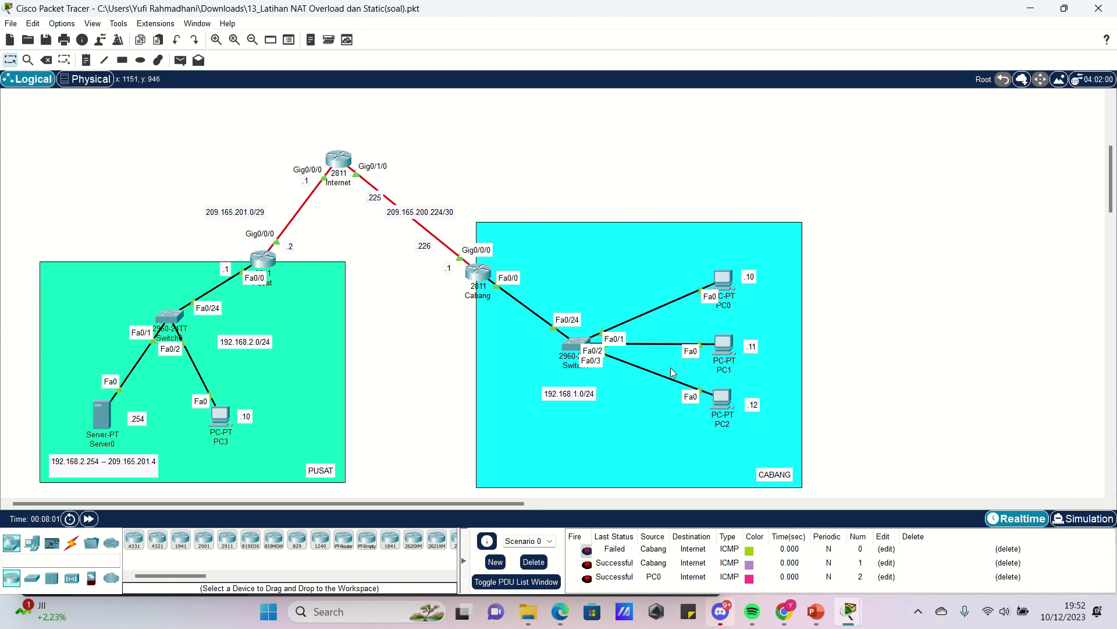
{"action": "key", "text": "p"}
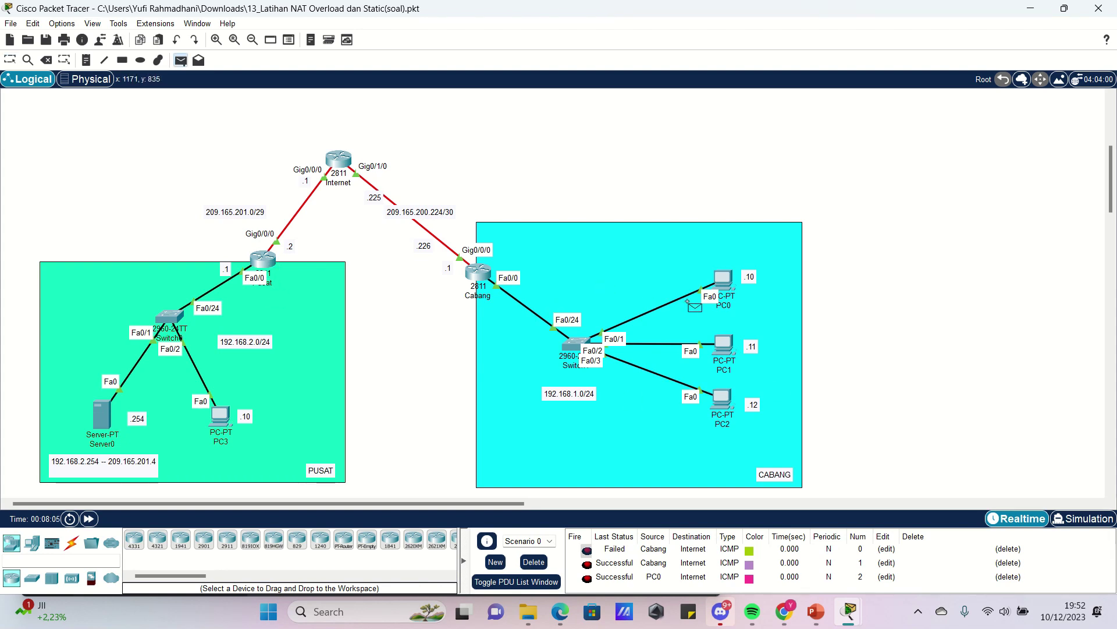
{"action": "left_click", "coordinate": [724, 281]}
{"action": "left_click", "coordinate": [273, 268]}
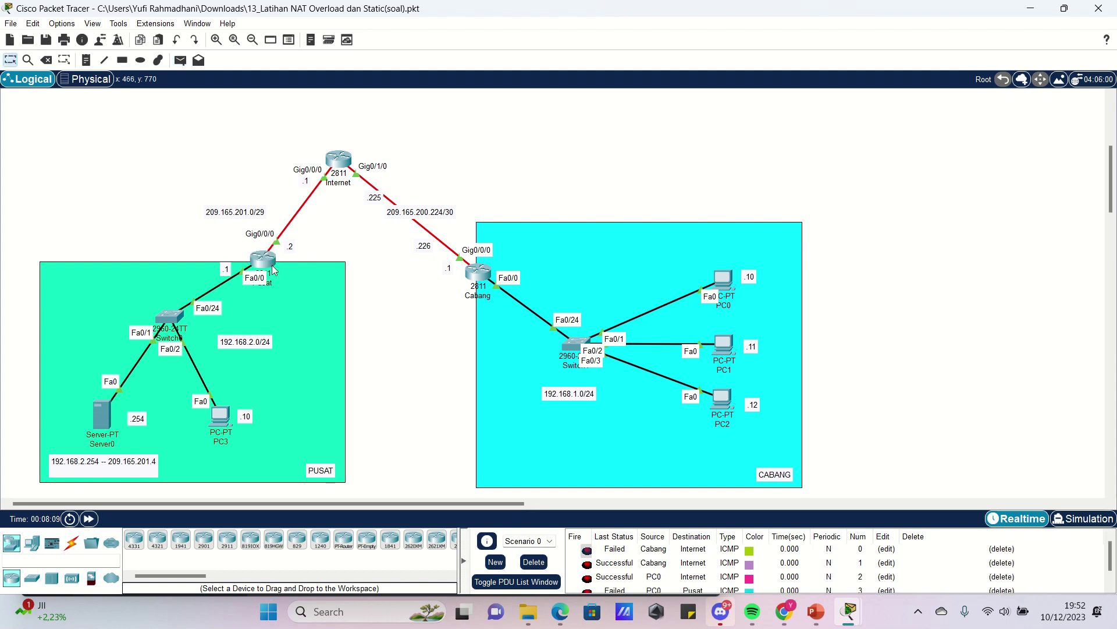
Step: Delete the PDU scenario and resend a simple PDU from PC0 to the Pusat router
{"action": "left_click", "coordinate": [533, 561]}
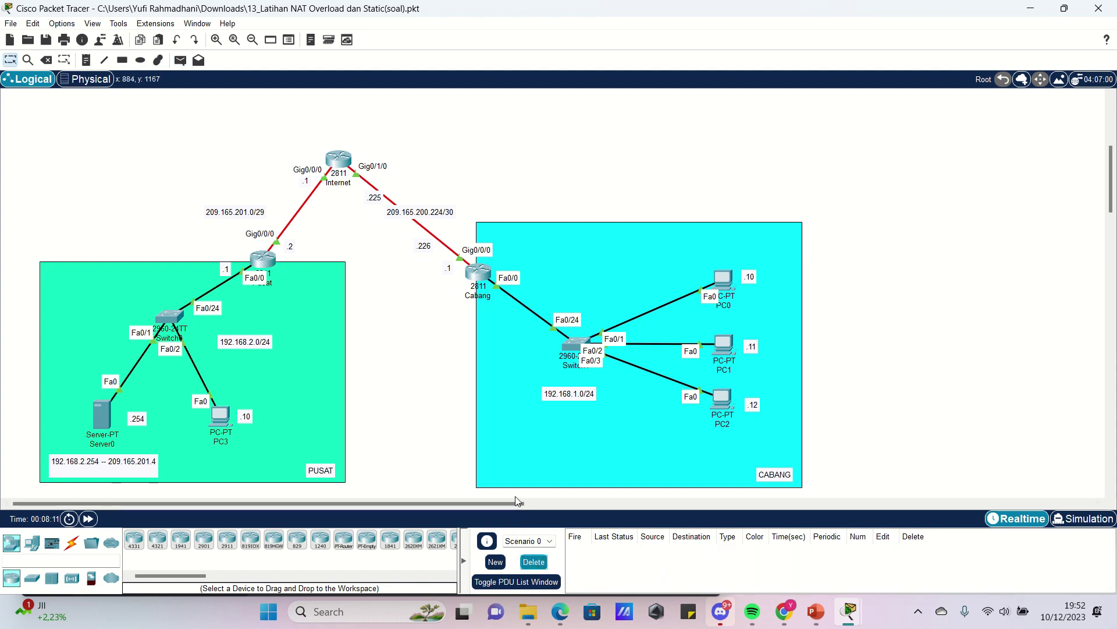
{"action": "key", "text": "p"}
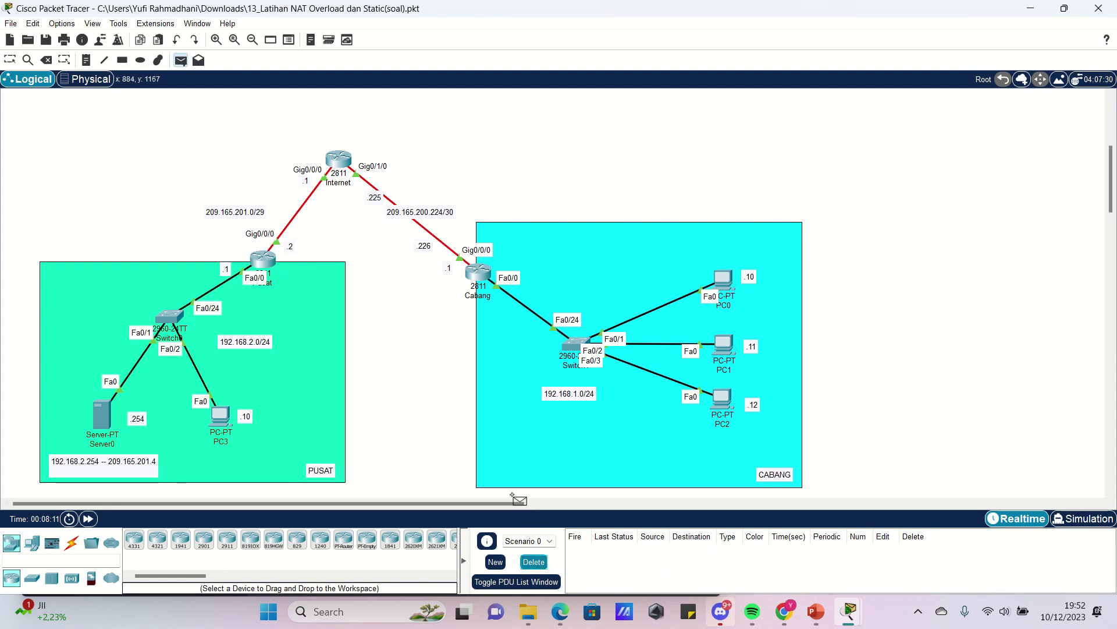
{"action": "left_click", "coordinate": [727, 274]}
{"action": "left_click", "coordinate": [273, 268]}
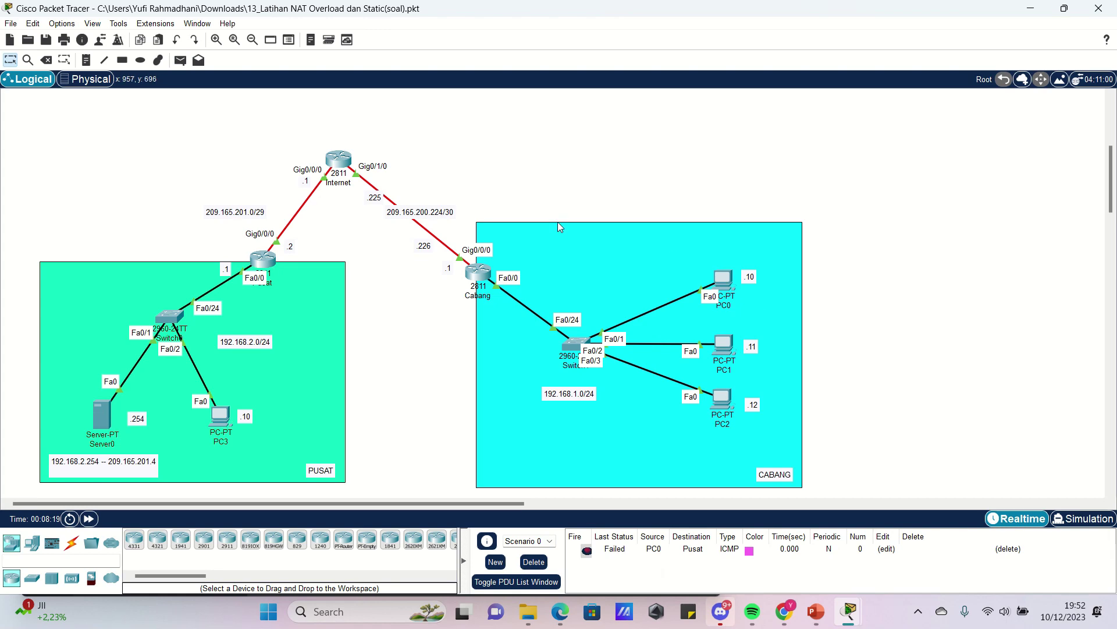
Step: Open PC0's Command Prompt and move its window so that the two routers and the PUSAT network stay in view
{"action": "left_click", "coordinate": [729, 281]}
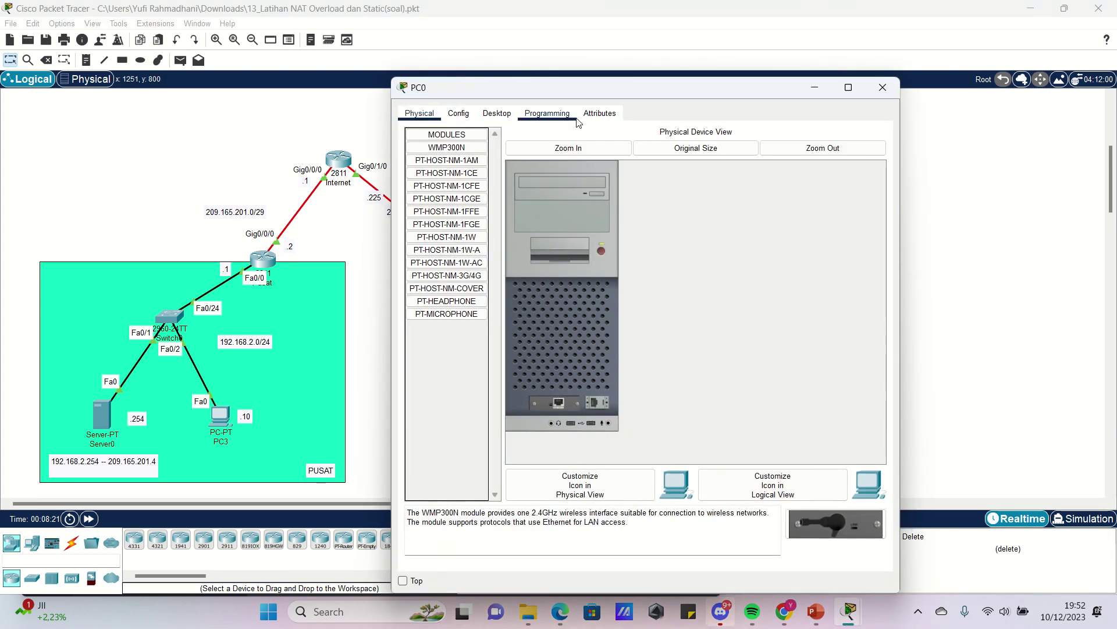
{"action": "left_click", "coordinate": [497, 113]}
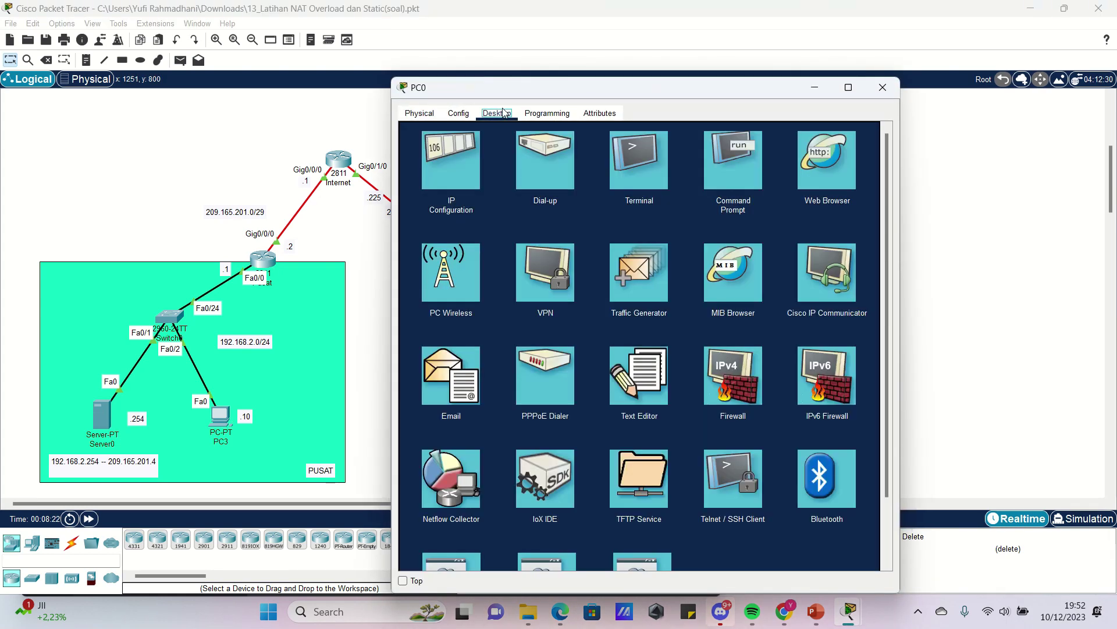
{"action": "left_click", "coordinate": [732, 175]}
{"action": "left_click_drag", "start_coordinate": [675, 86], "coordinate": [838, 94]}
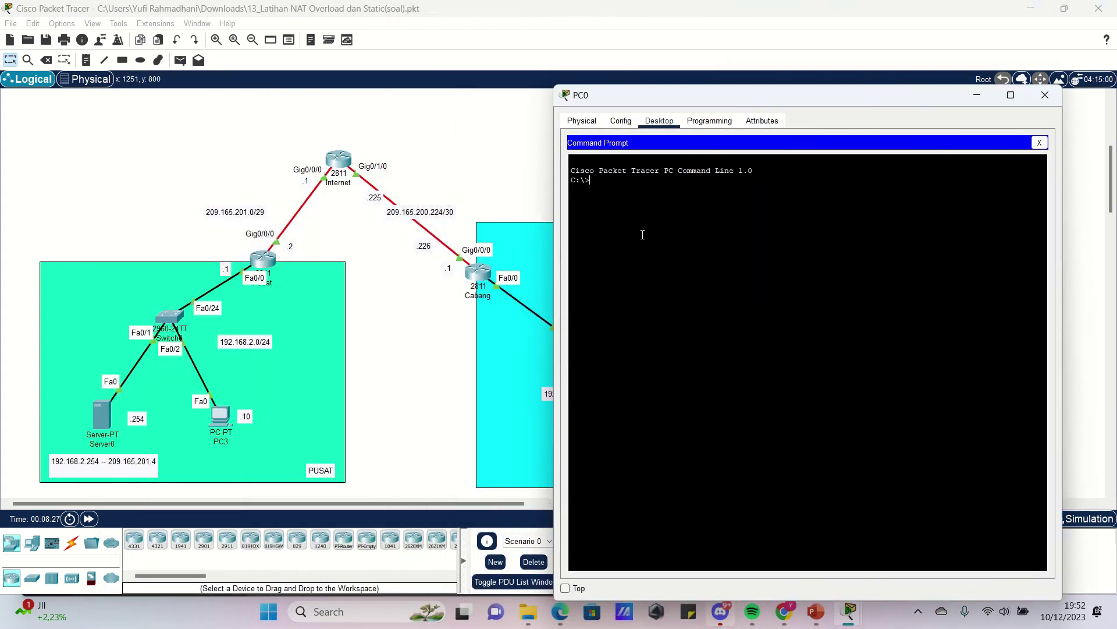
Step: Ping 209.165.201.2 from PC0, checking the Pusat router's interface addresses before running the command, and close PC0's window
{"action": "type", "text": "ping 209"}
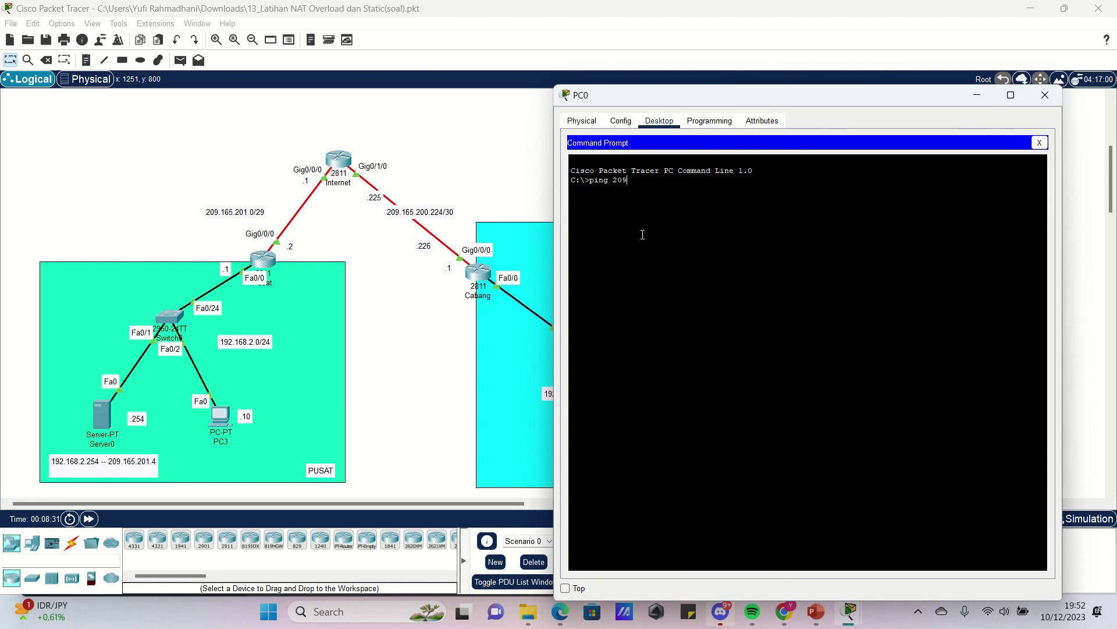
{"action": "type", "text": ".165.201."}
{"action": "type", "text": "2"}
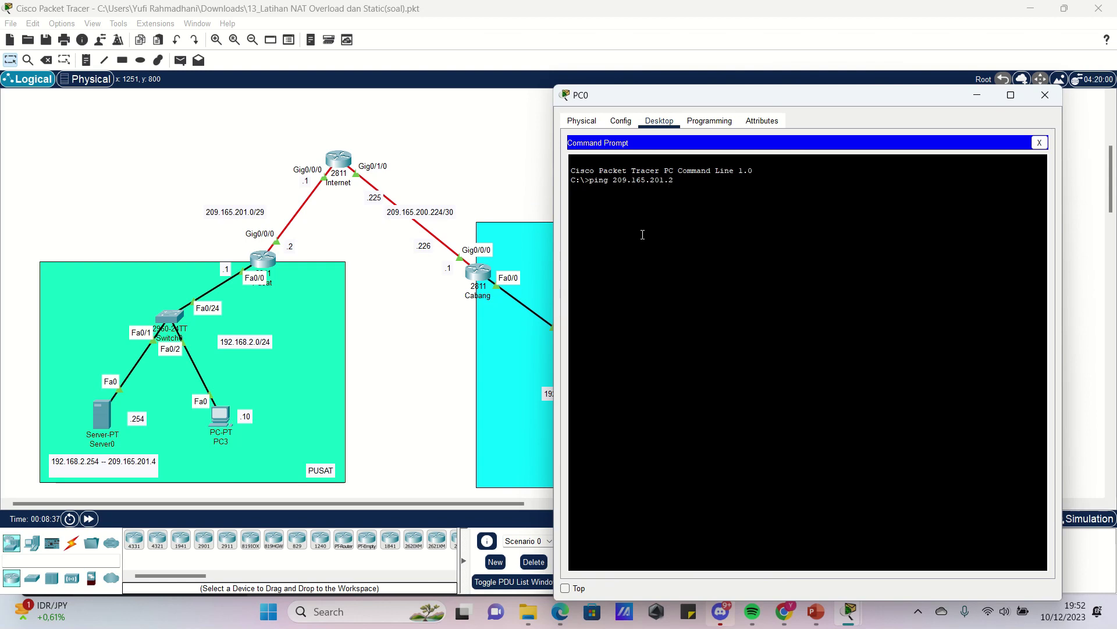
{"action": "left_click", "coordinate": [368, 244]}
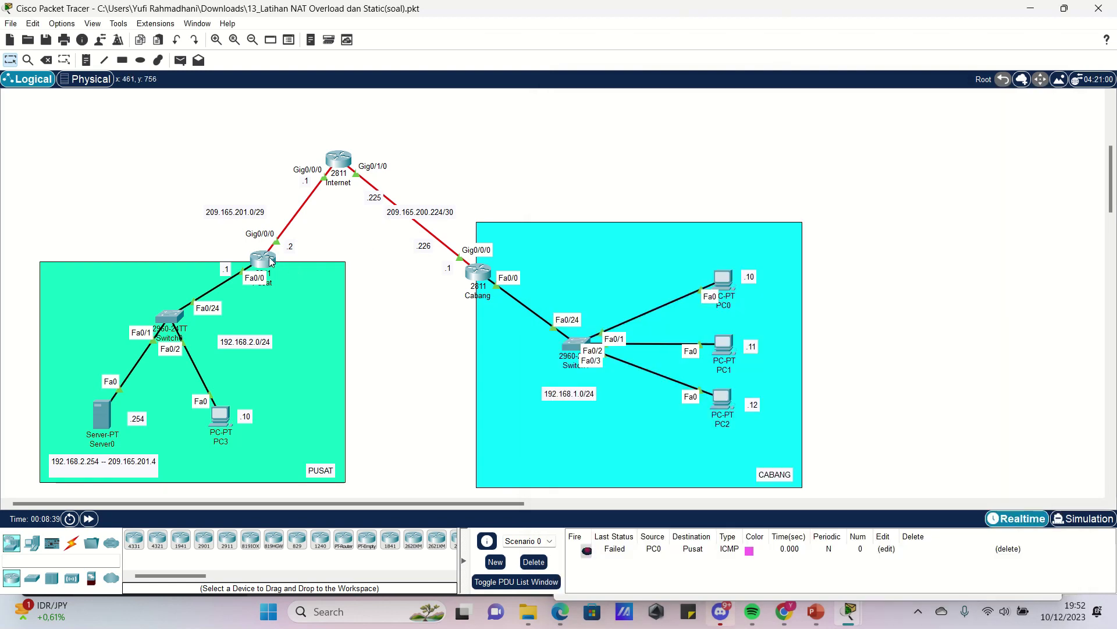
{"action": "mouse_move", "coordinate": [270, 260]}
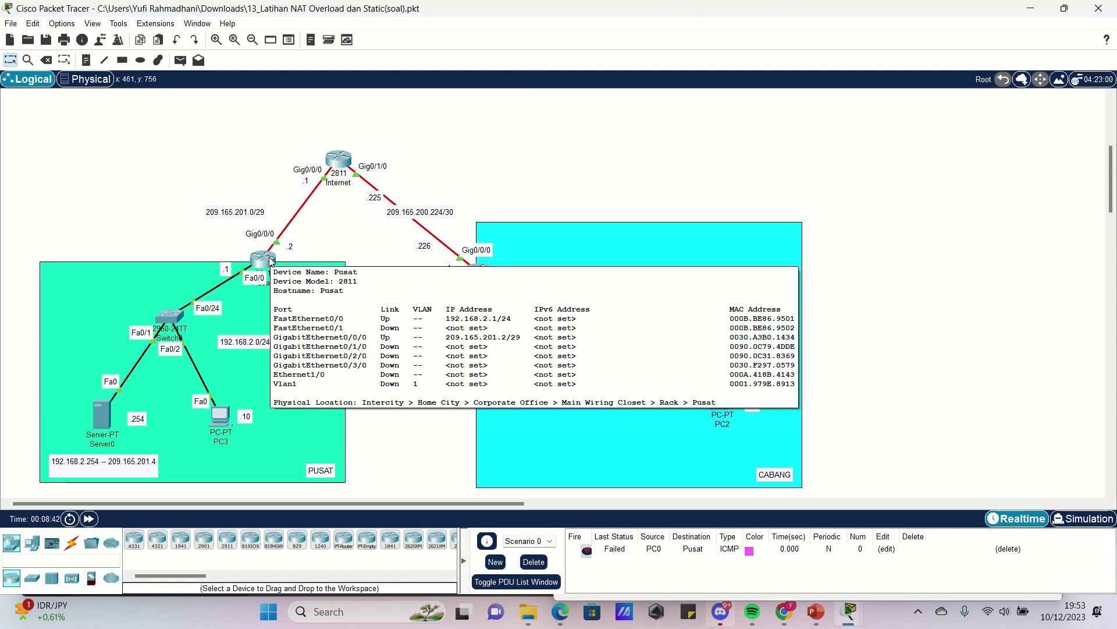
{"action": "left_click", "coordinate": [719, 281]}
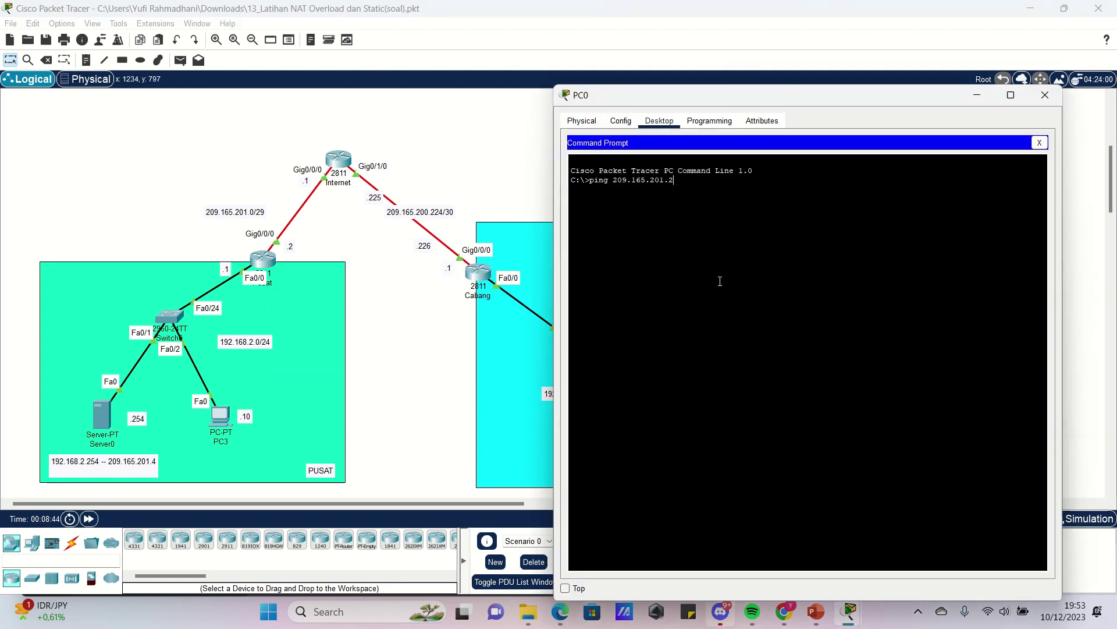
{"action": "key", "text": "Return"}
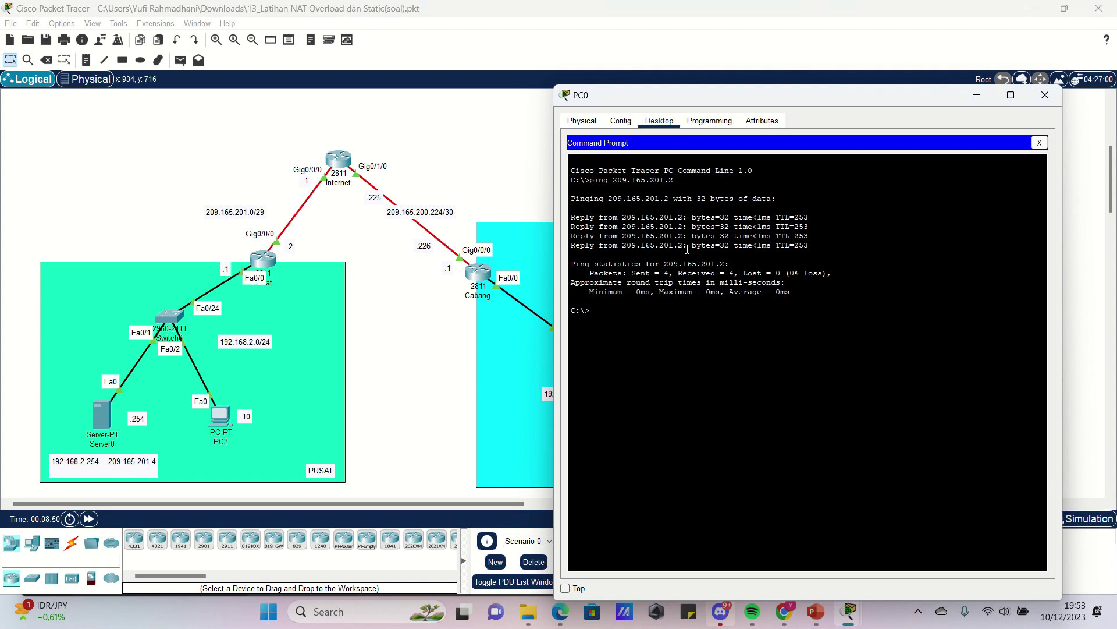
{"action": "left_click", "coordinate": [1045, 95]}
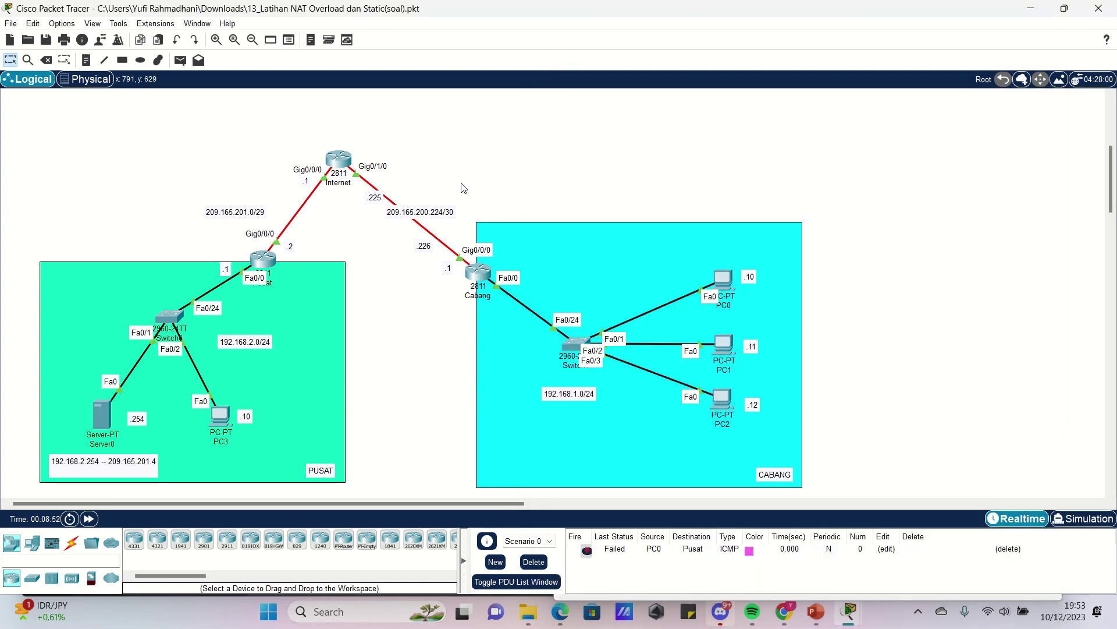
Step: Send another simple PDU from PC0 to the Pusat router
{"action": "left_click", "coordinate": [180, 61]}
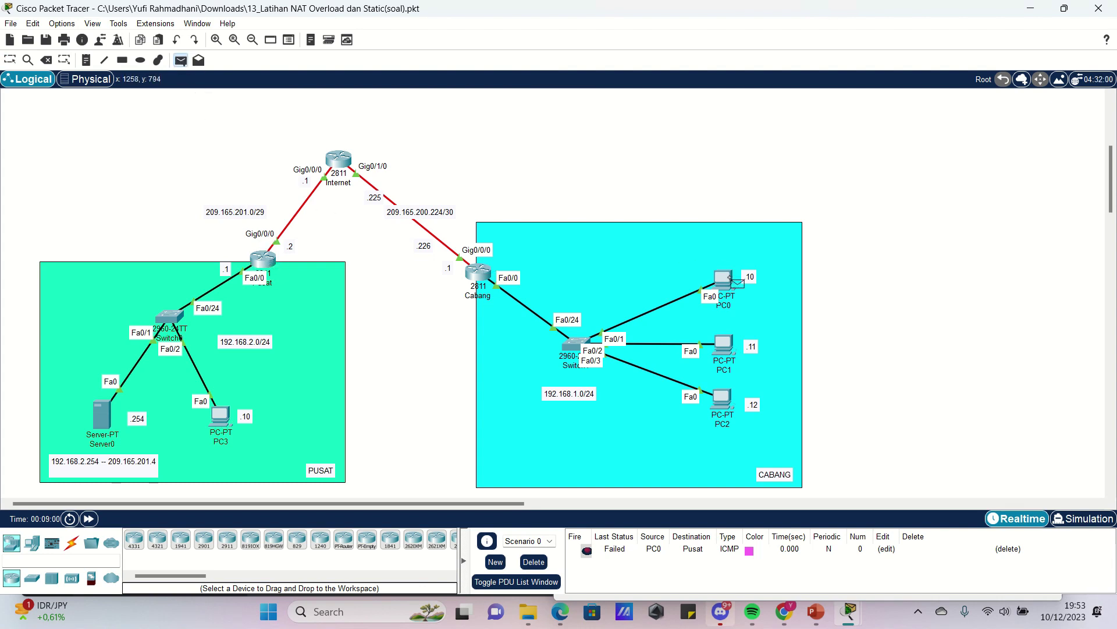
{"action": "left_click", "coordinate": [730, 279]}
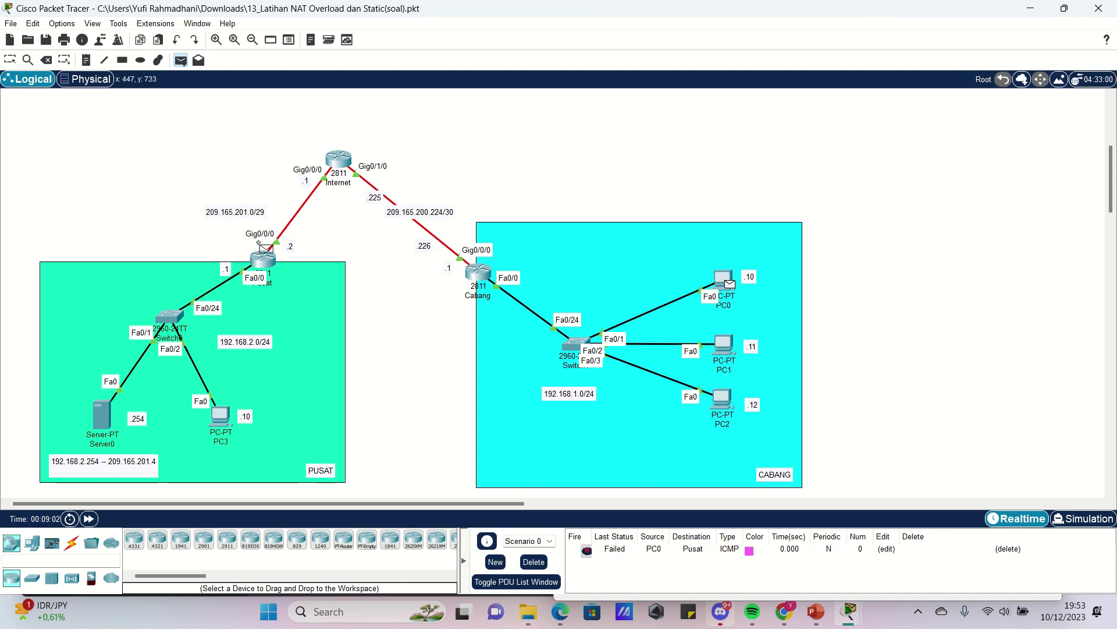
{"action": "left_click", "coordinate": [265, 266]}
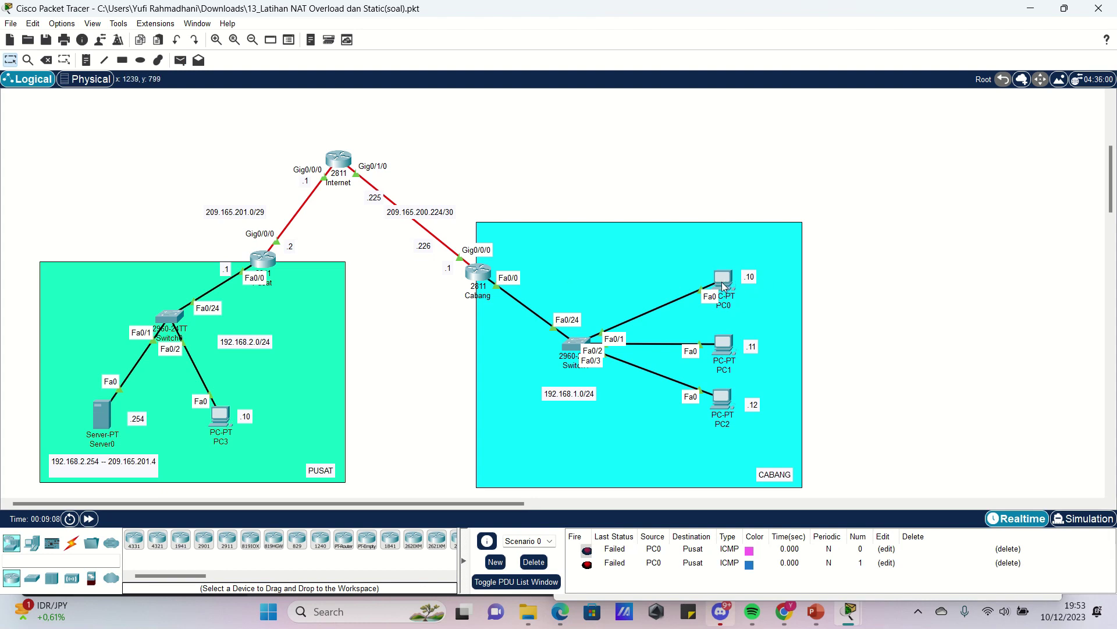
Step: Send a simple PDU from PC0 to Server0 and delete the PDU scenario
{"action": "mouse_move", "coordinate": [722, 282]}
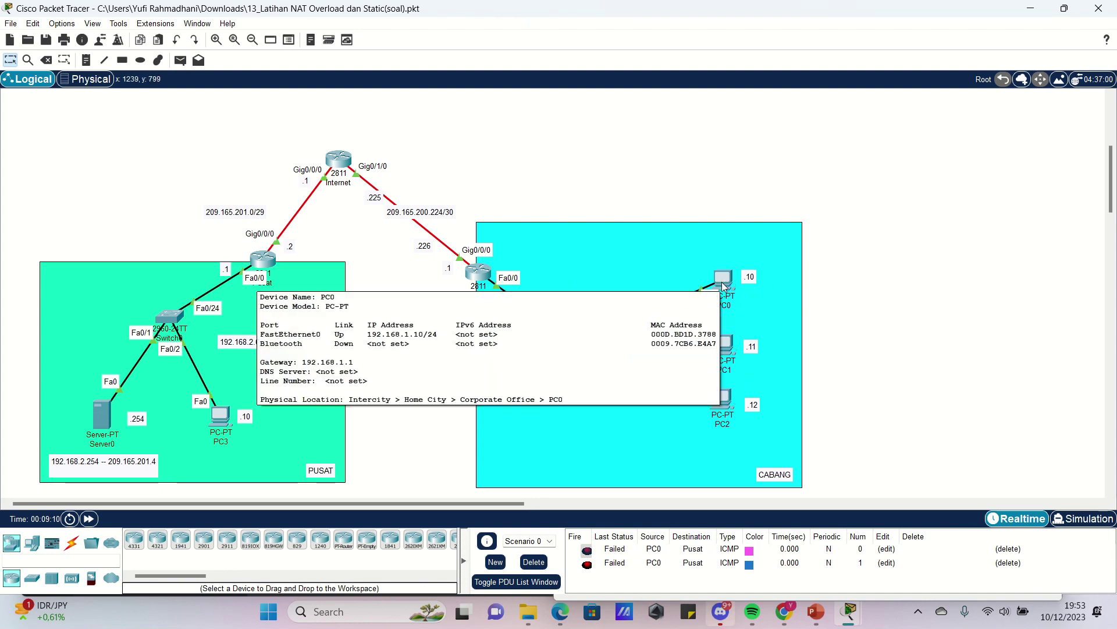
{"action": "key", "text": "p"}
{"action": "left_click", "coordinate": [727, 279]}
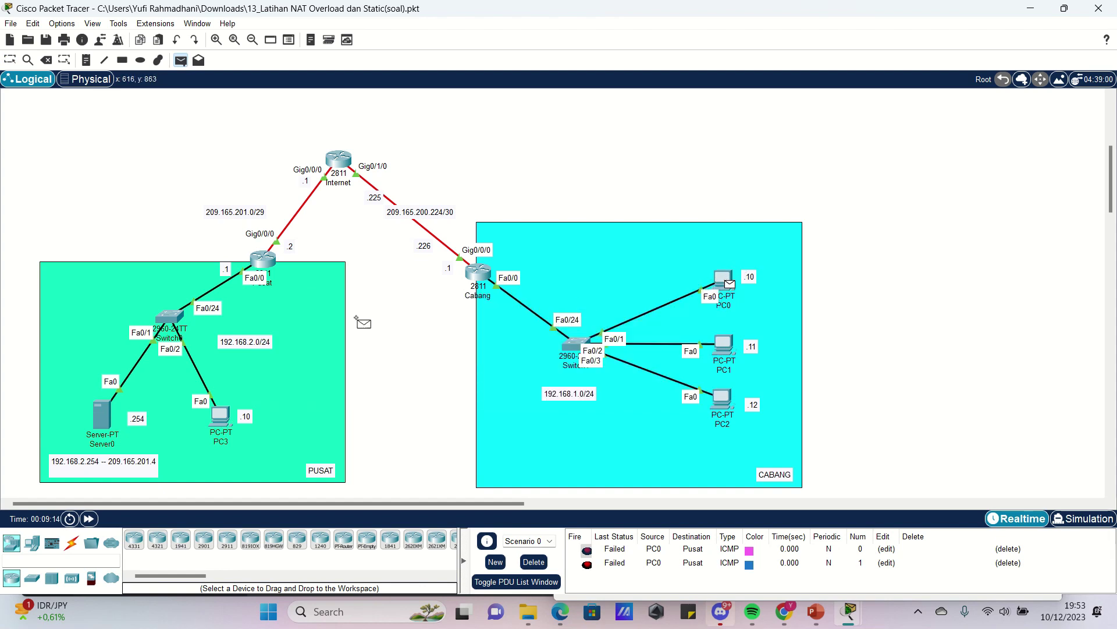
{"action": "left_click", "coordinate": [106, 420]}
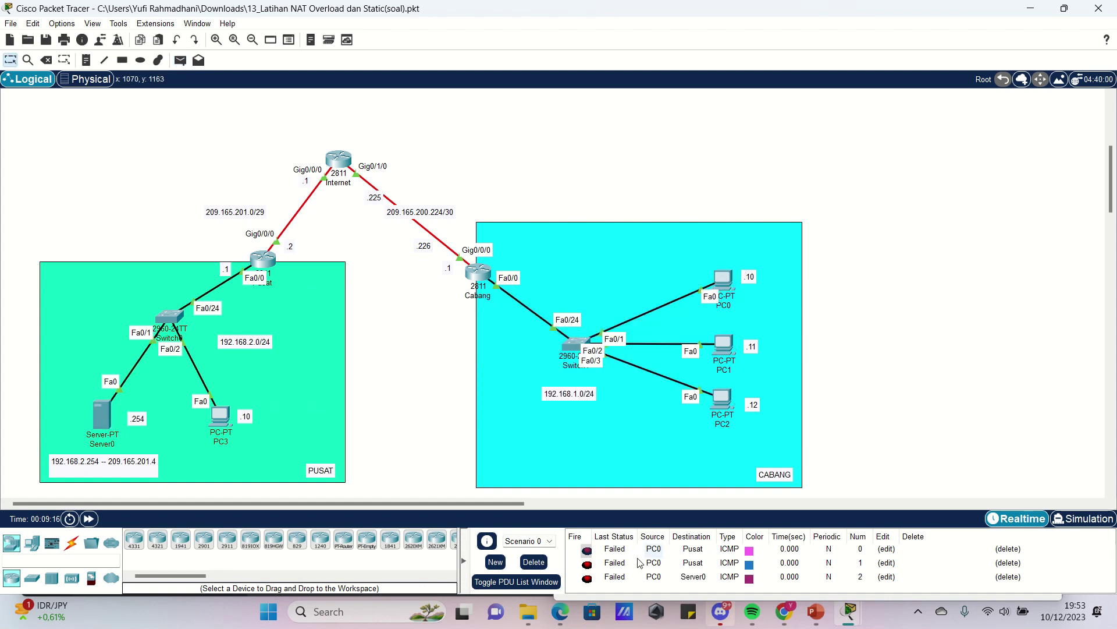
{"action": "left_click", "coordinate": [534, 562]}
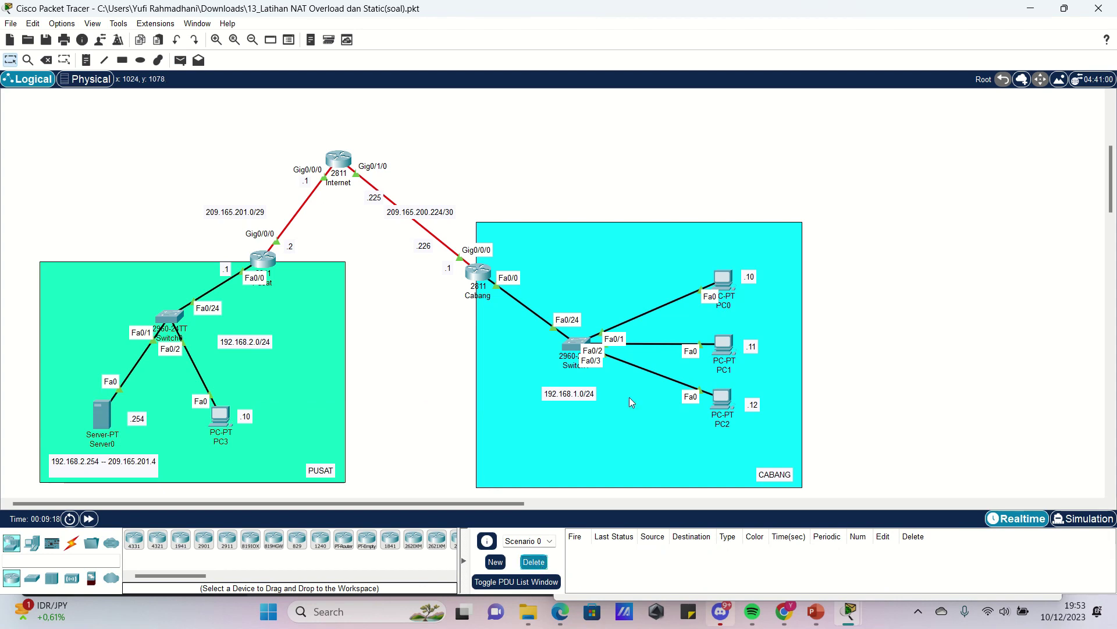
Step: Ping Server0's public NAT address 209.165.201.4 from PC0's Command Prompt and minimize PC0's window
{"action": "left_click", "coordinate": [723, 281]}
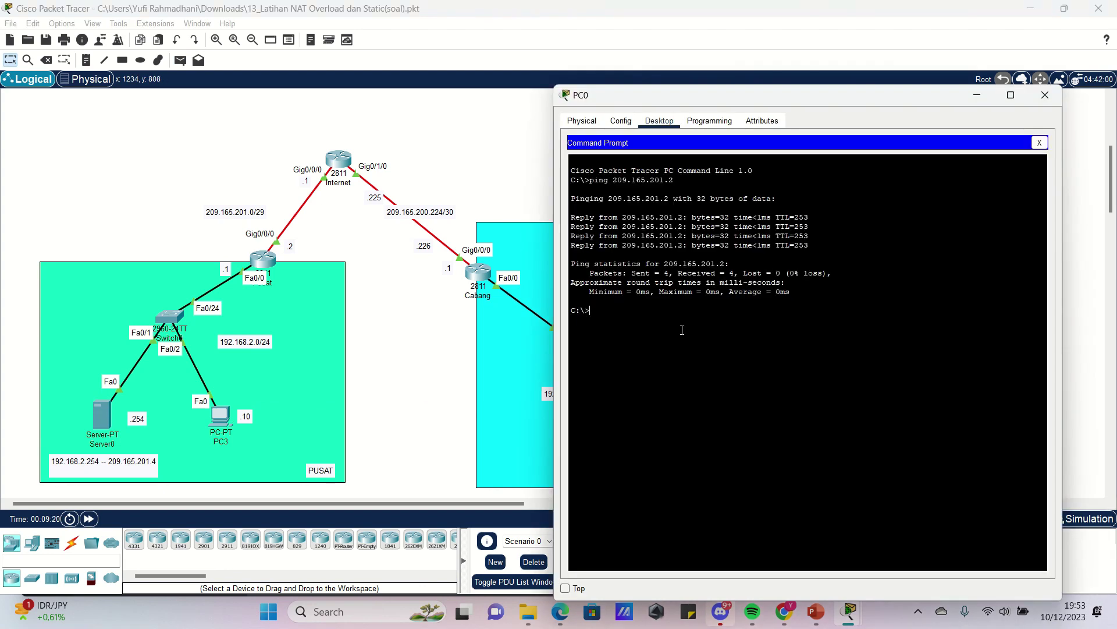
{"action": "type", "text": "ping 209.165"}
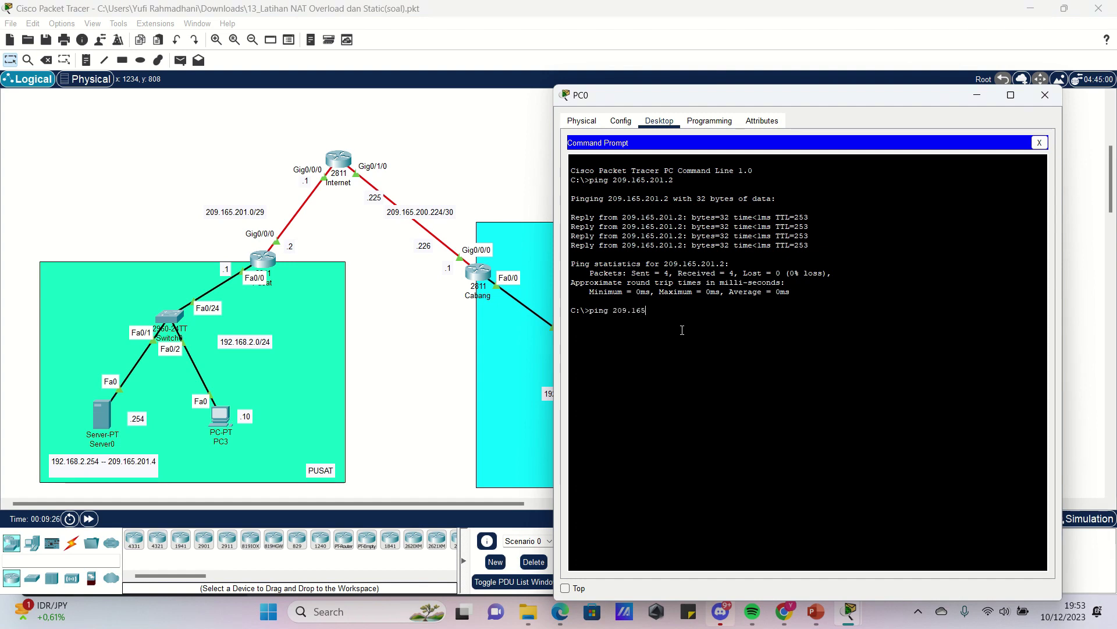
{"action": "type", "text": ".3"}
{"action": "key", "text": "BackSpace"}
{"action": "type", "text": "2"}
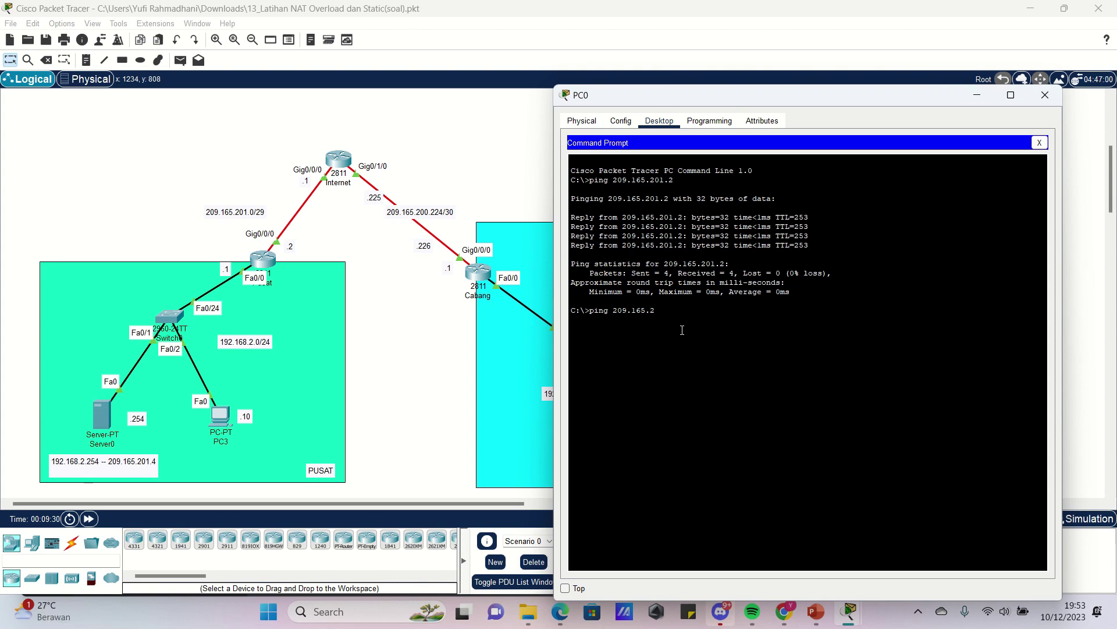
{"action": "type", "text": "01.4"}
{"action": "key", "text": "Return"}
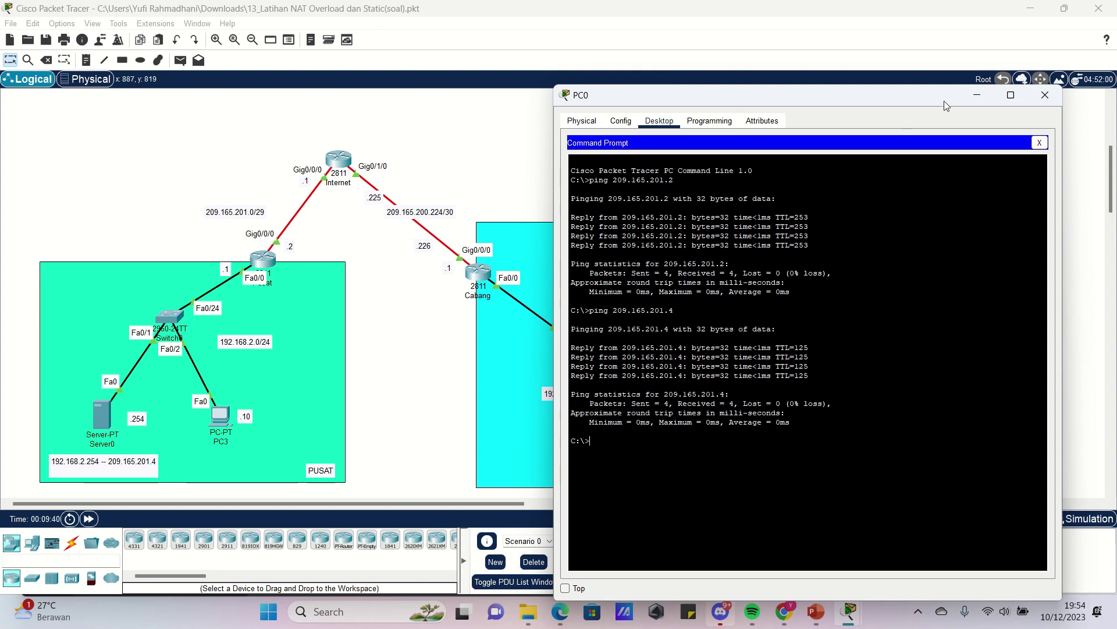
{"action": "left_click", "coordinate": [978, 96]}
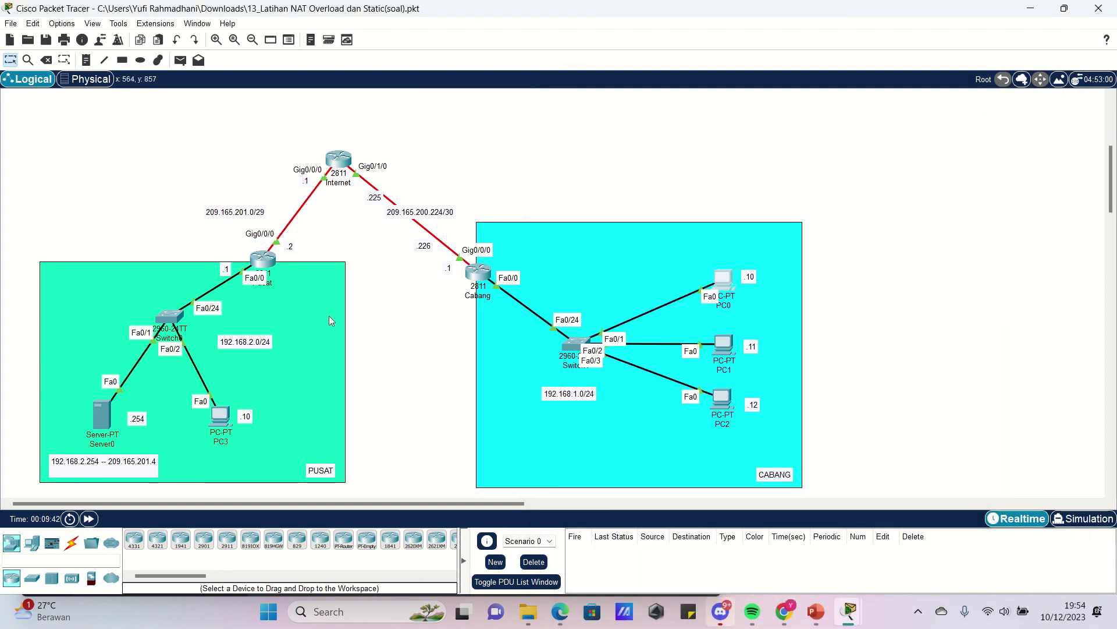